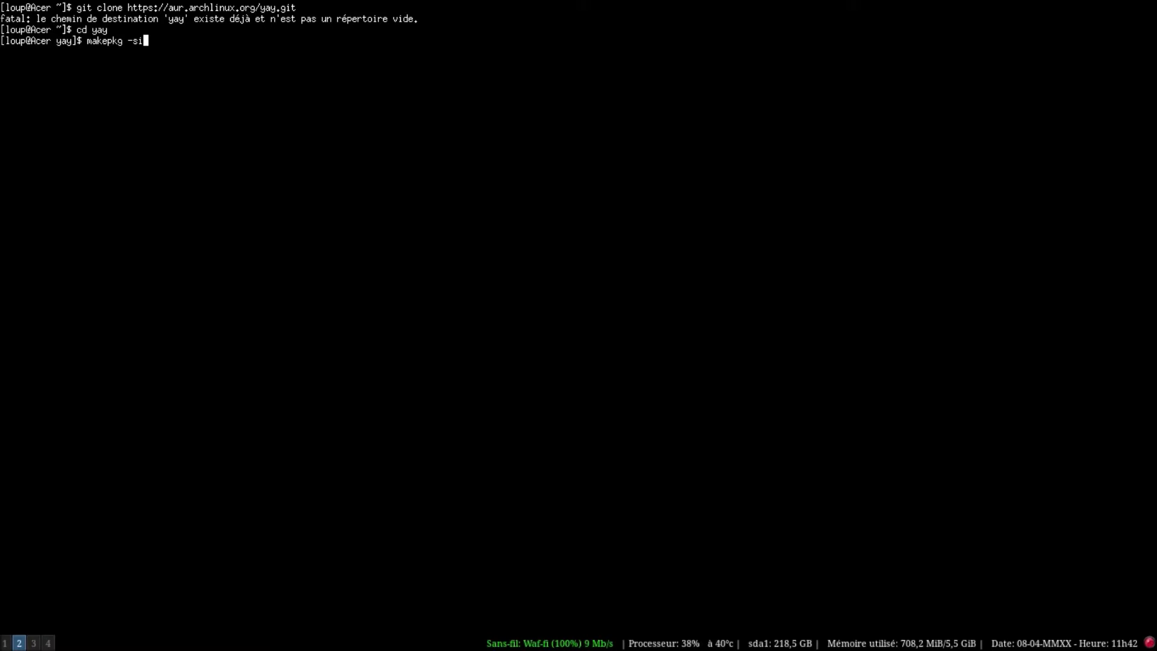
Discard the pending makepkg command and search the AUR for pcem with yay -Ss
key(ctrl+u)
key(ctrl+l)
text(yay -S )
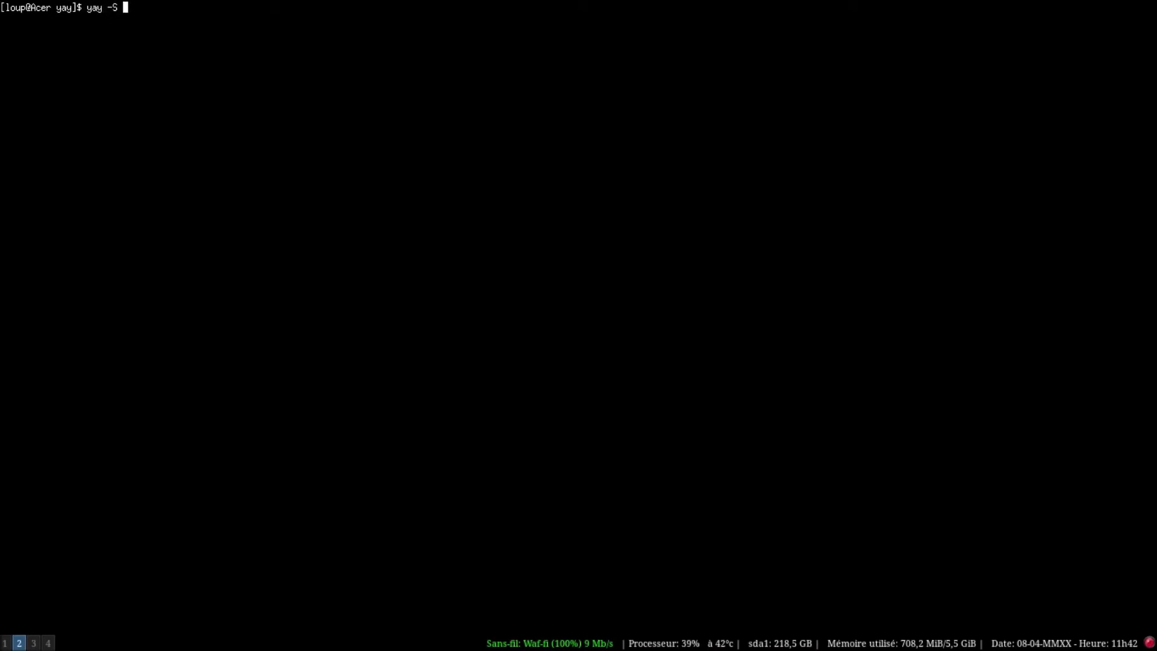
text(pcem)
key(Left)
key(Left)
key(Left)
key(Left)
key(Left)
text(s)
key(Return)
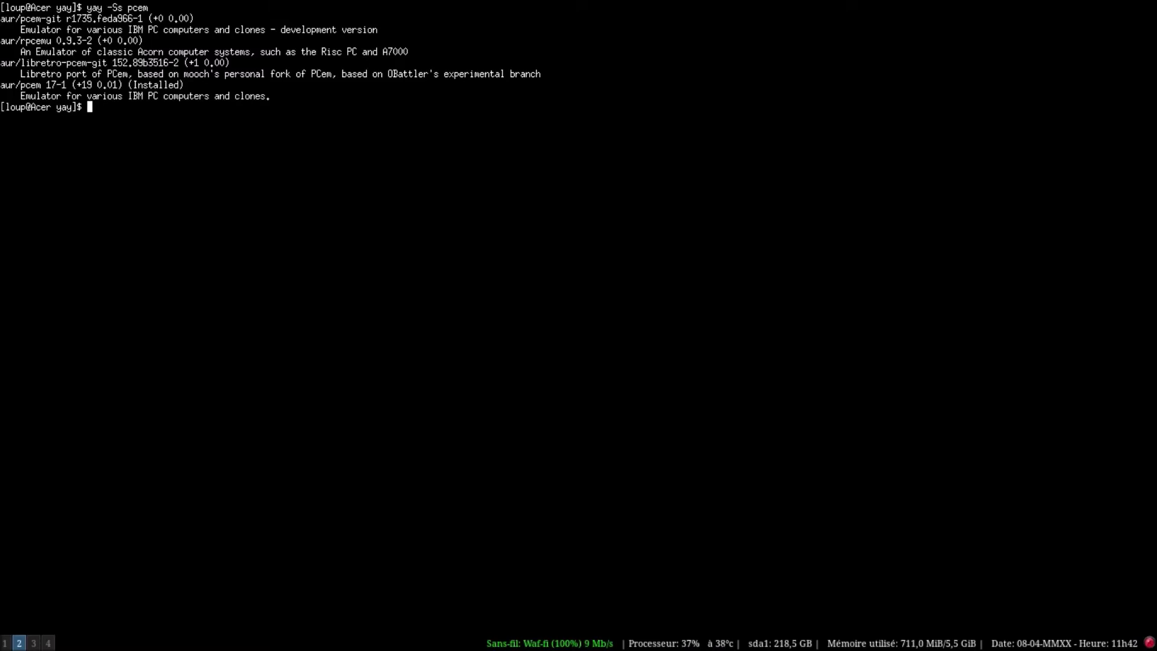
key(ctrl+l)
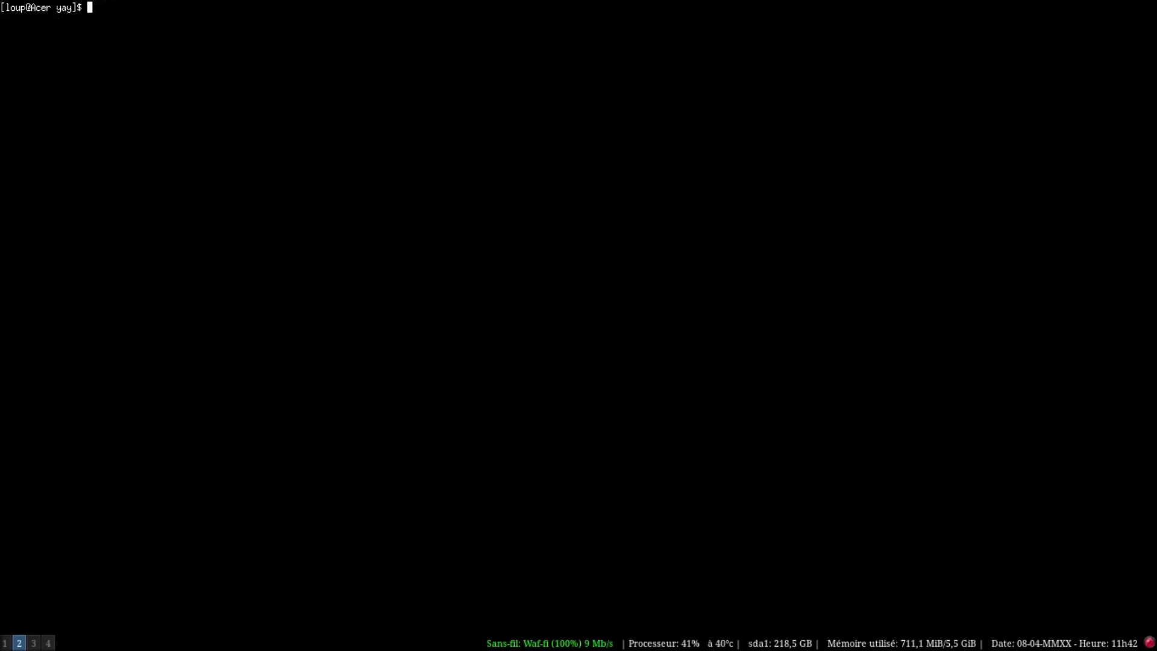
key(super+5)
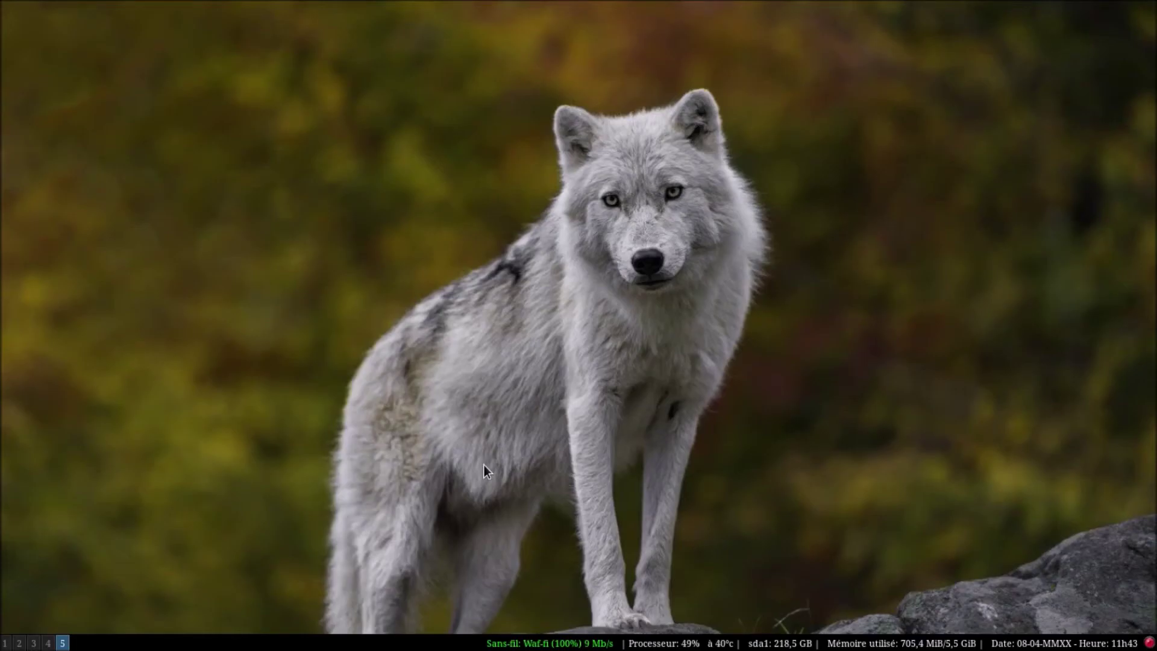
key(super+d)
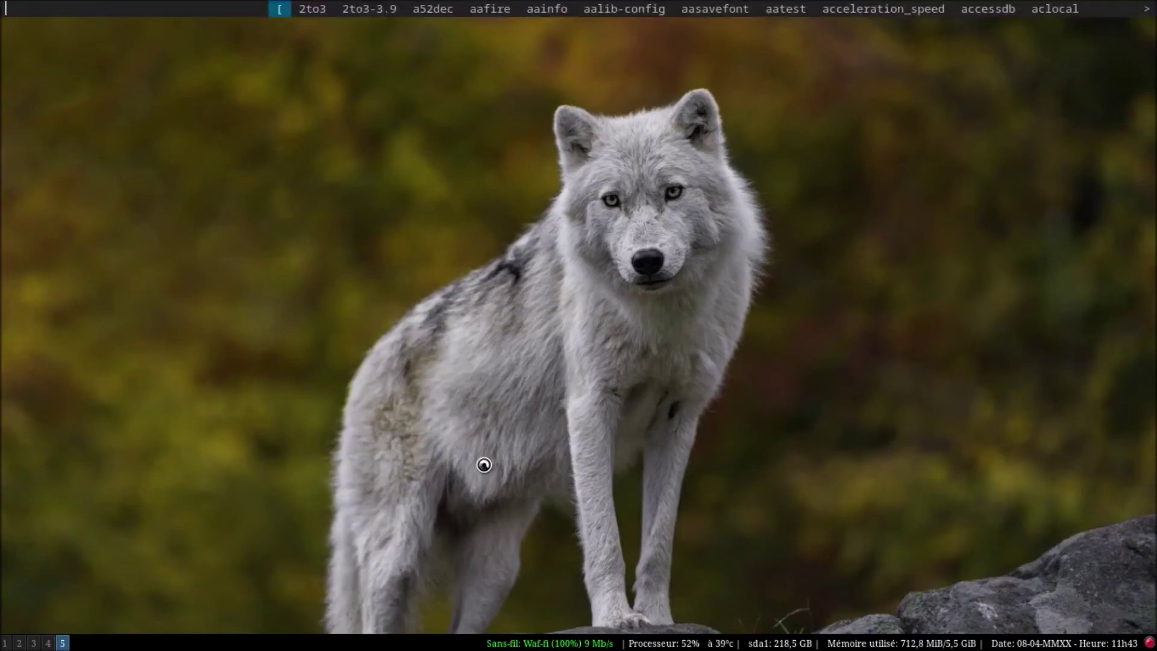
text(pce)
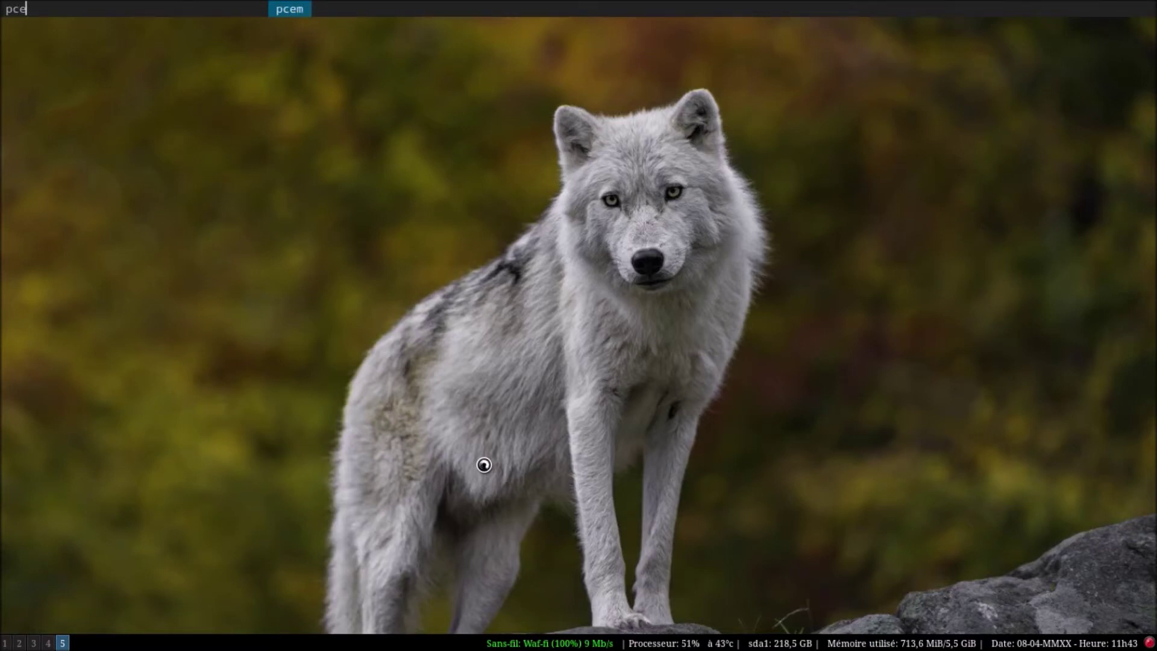
text(3)
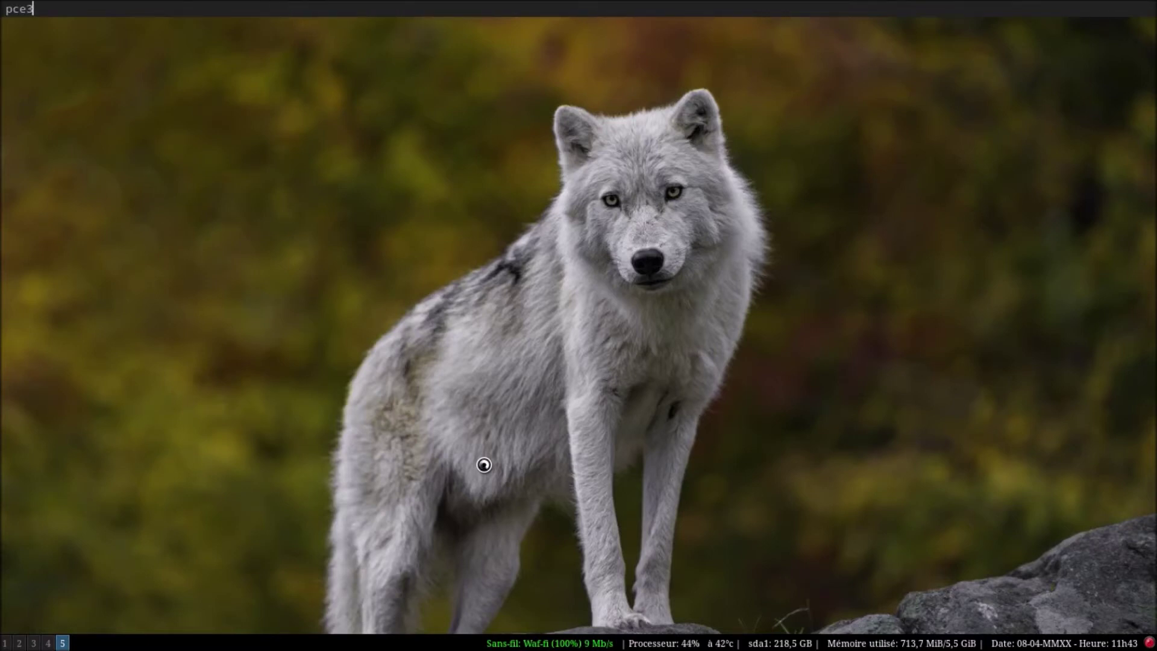
key(BackSpace)
key(BackSpace)
key(BackSpace)
key(BackSpace)
key(Escape)
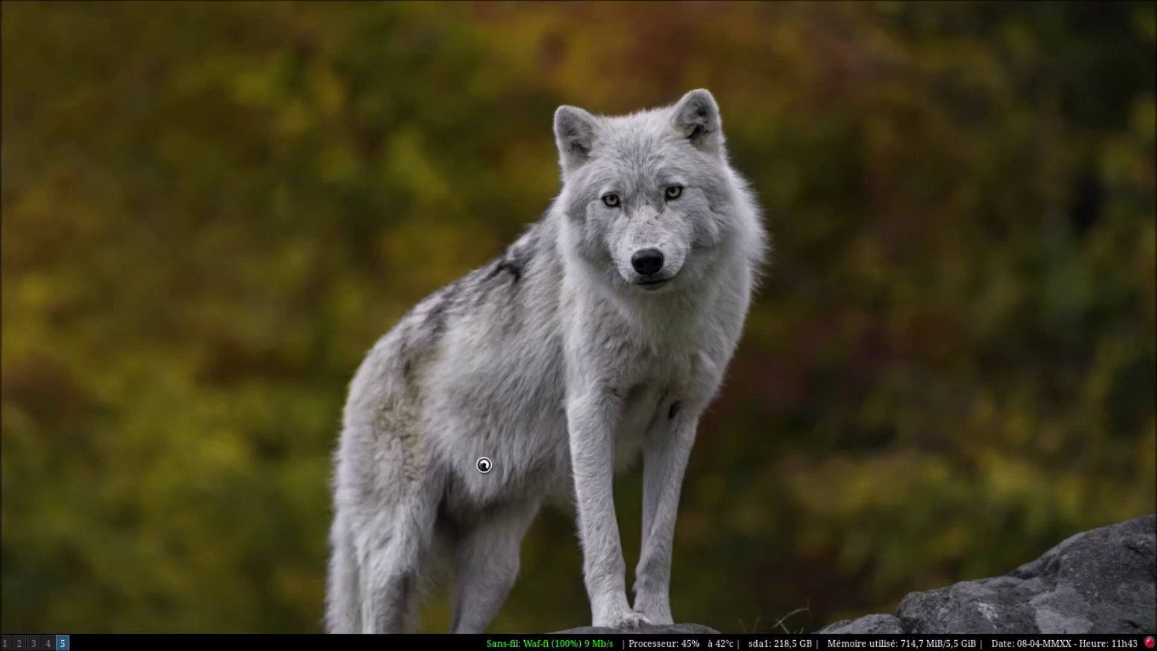
Switch to the file manager and look inside the hidden .pcem folder in the home directory
key(super+3)
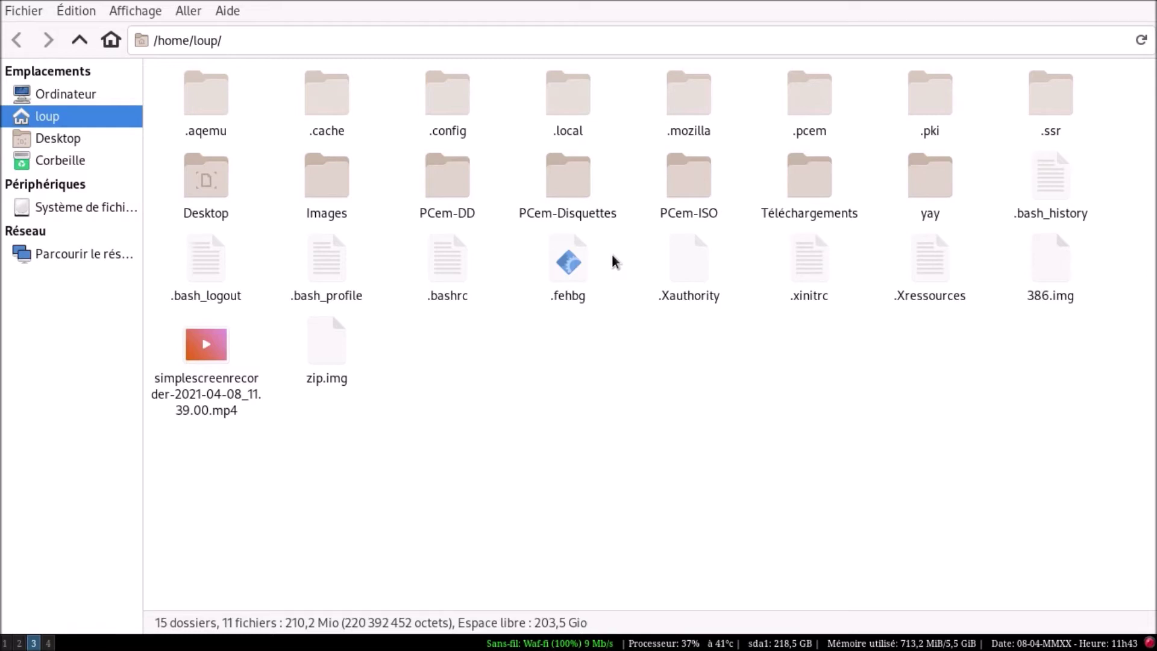
double_click(809, 108)
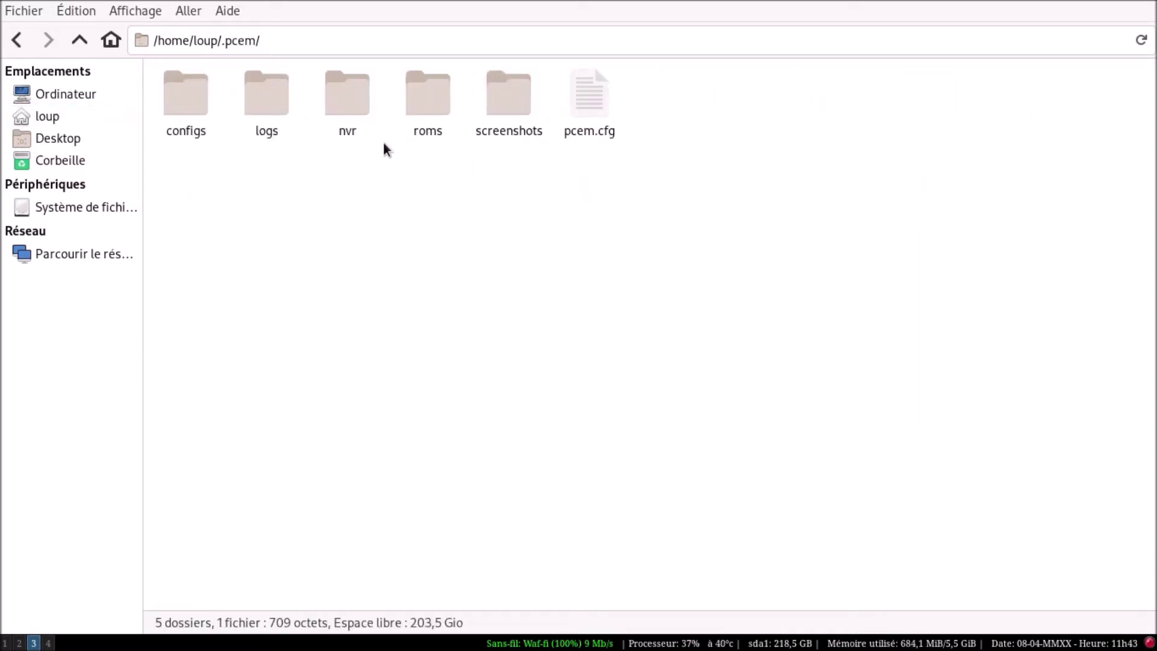
click(16, 40)
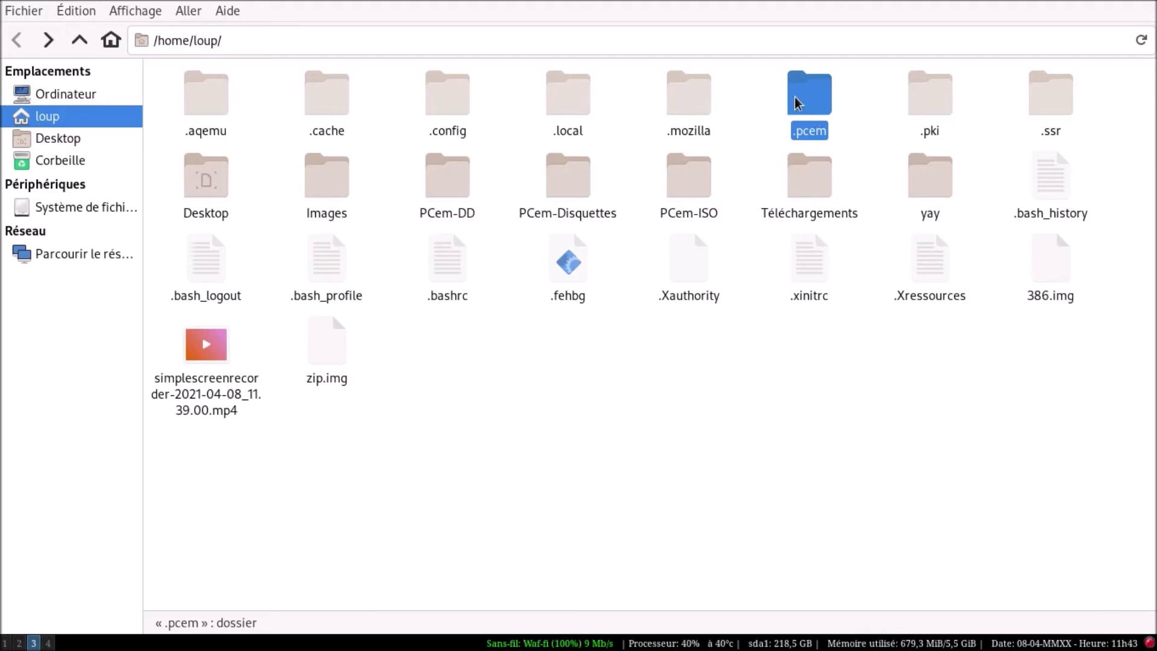
double_click(791, 96)
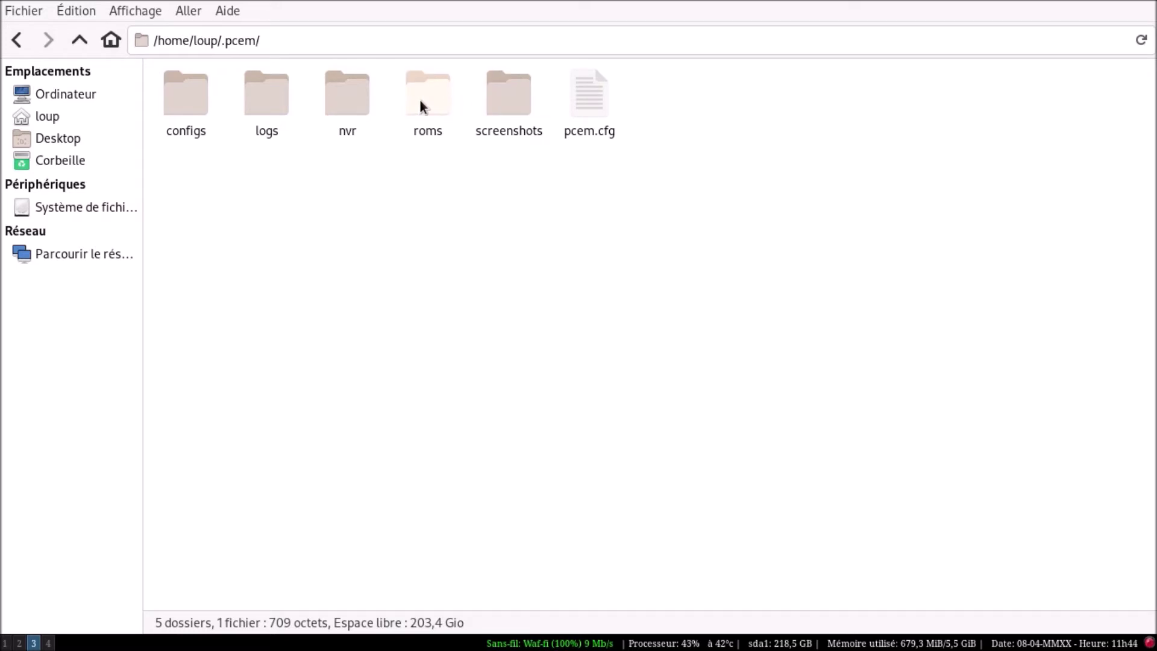
Open the BaRRaKudaRain/PCem-ROMs GitHub repository in the browser, and view the roms folder inside .pcem in the file manager
key(super+1)
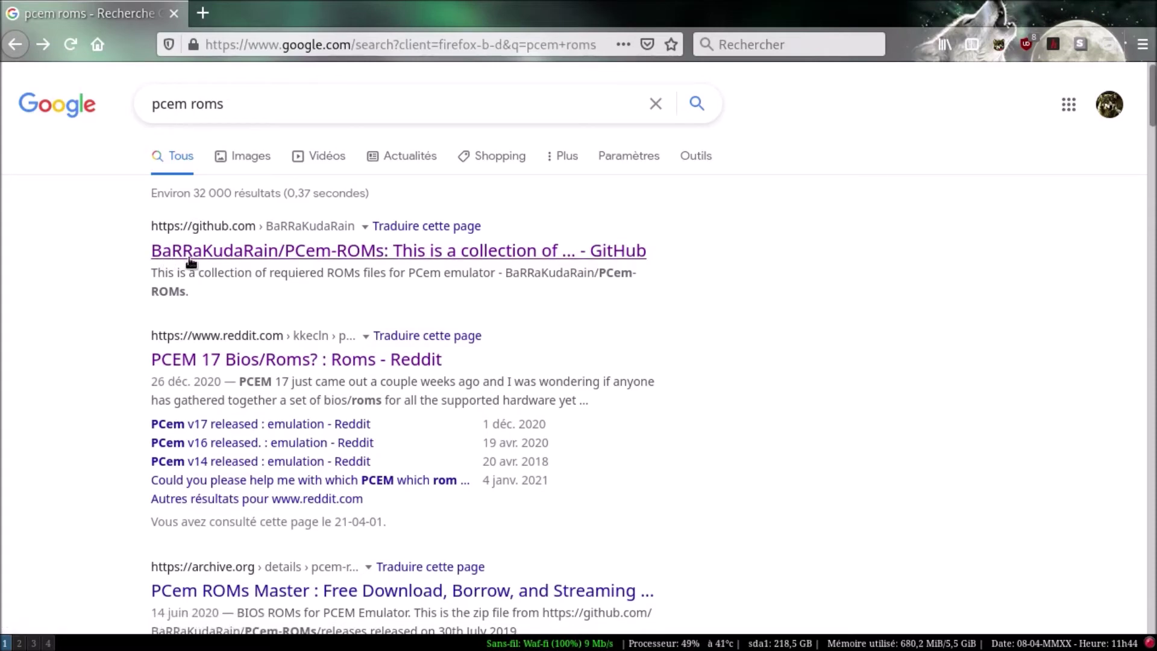
click(248, 252)
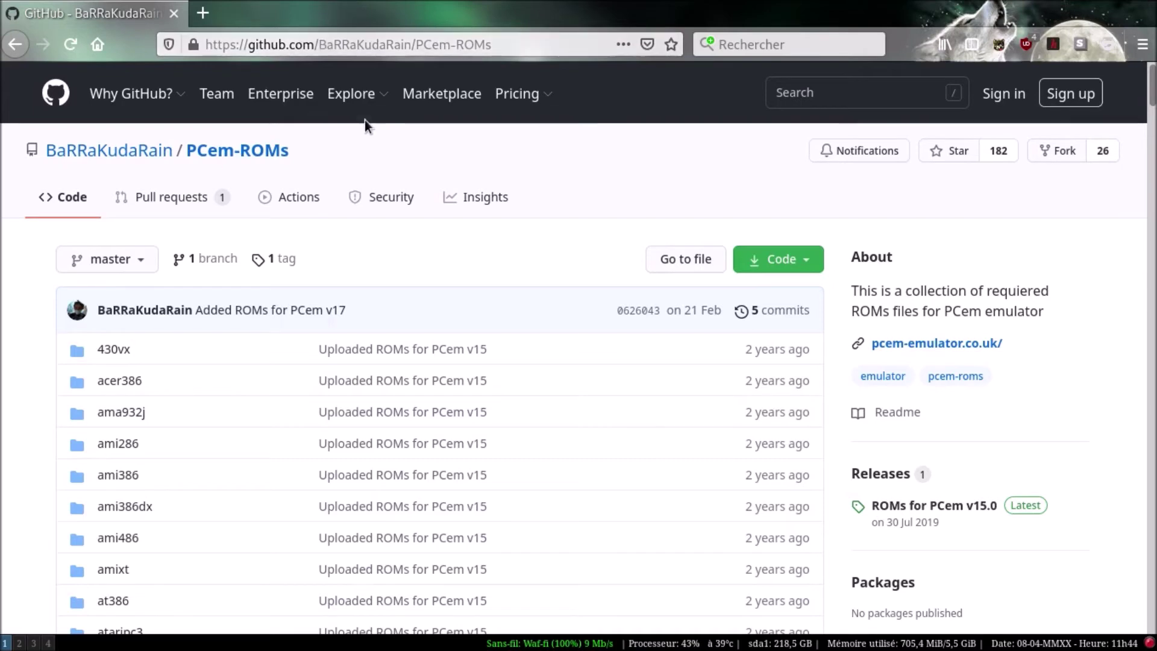
mouse_move(364, 120)
key(super+3)
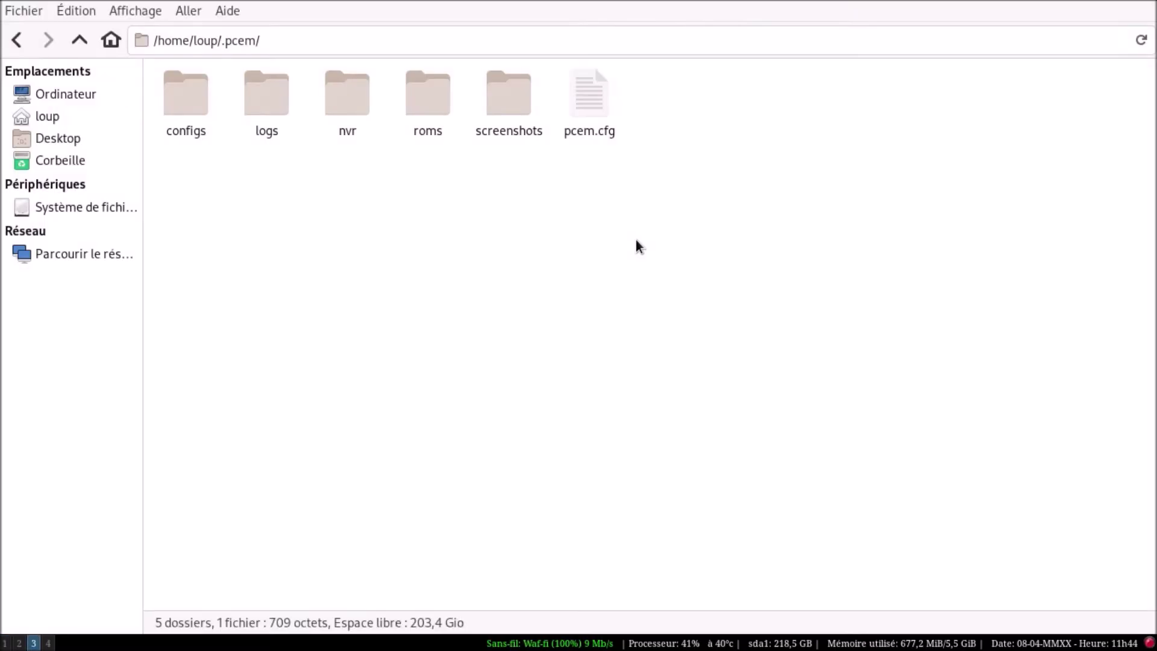
double_click(438, 101)
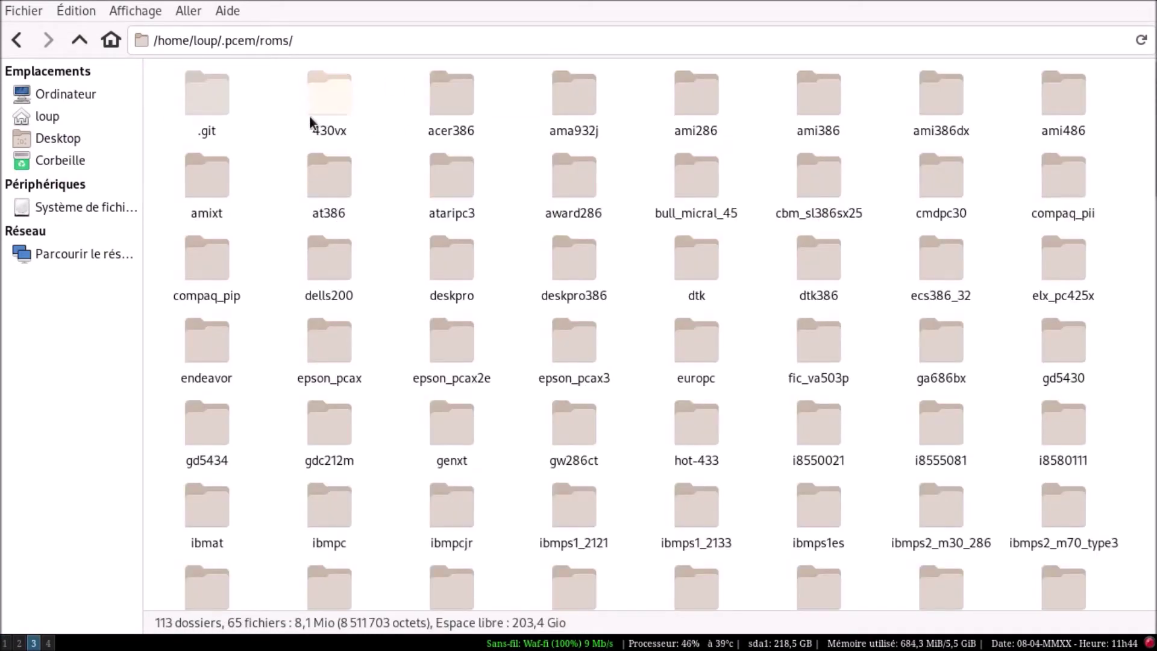
Launch PCem on the empty workspace 5
key(super+4)
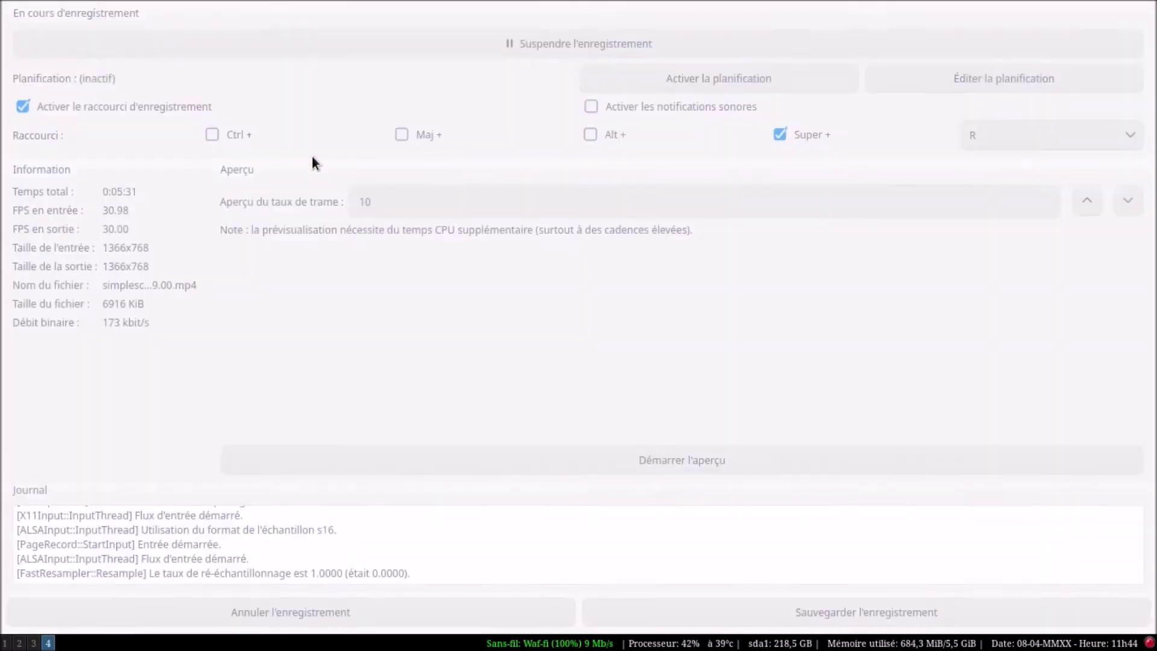
key(super+5)
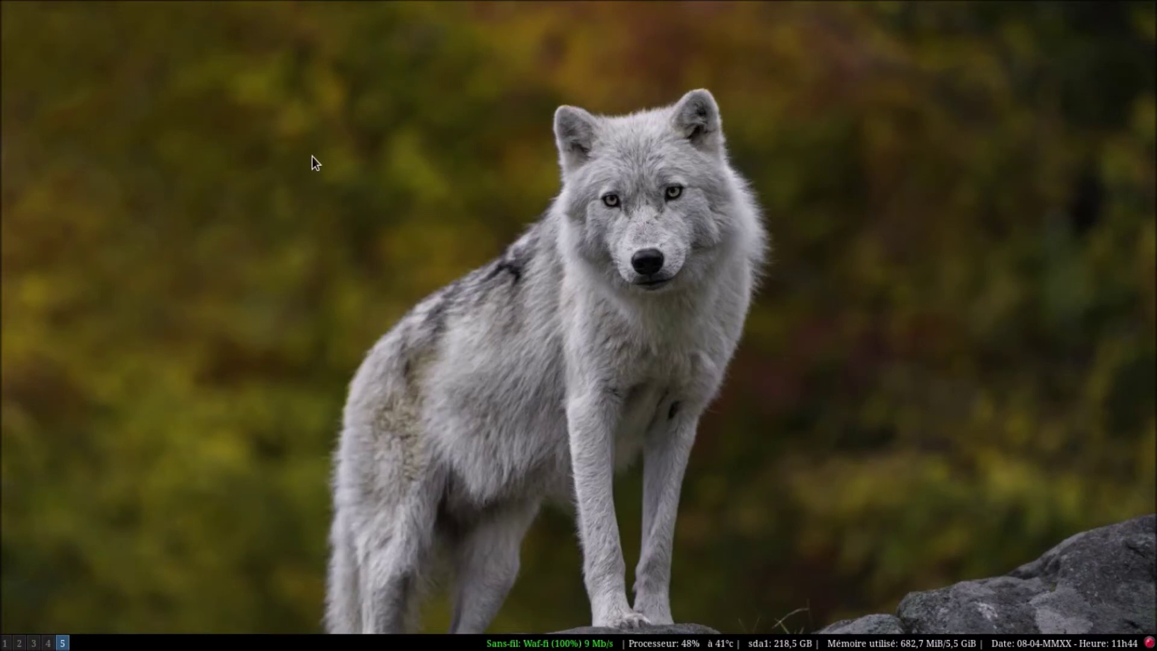
key(super+p)
text(pce)
key(Return)
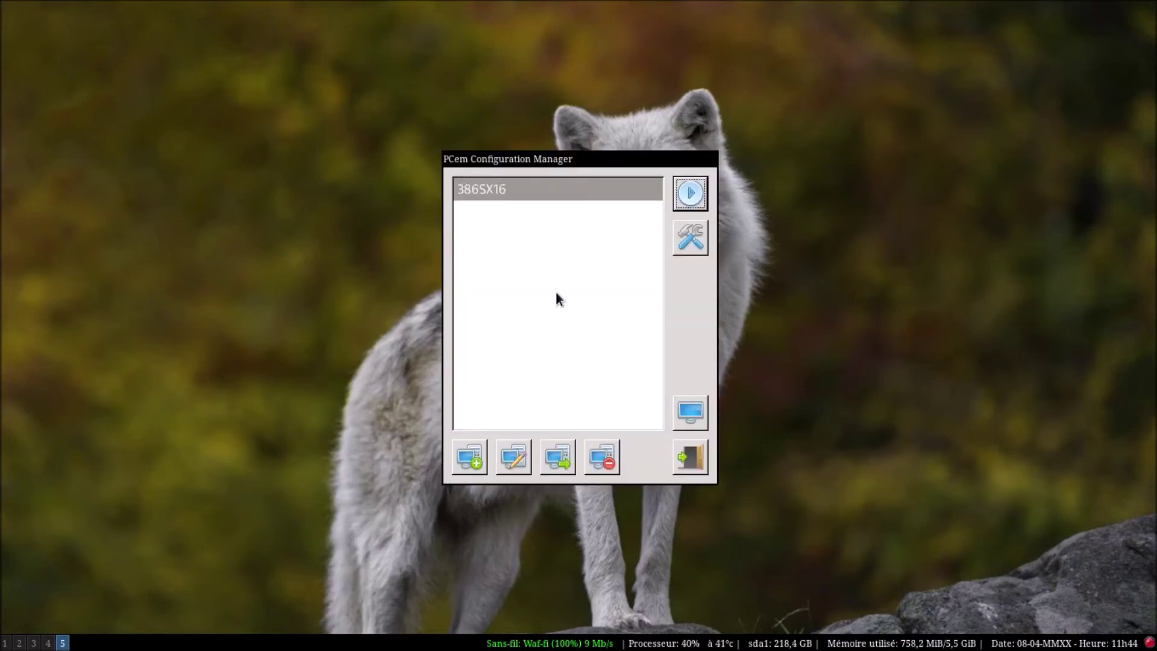
Delete the existing 386SX16 machine configuration and create a new one named 386SX16
click(600, 459)
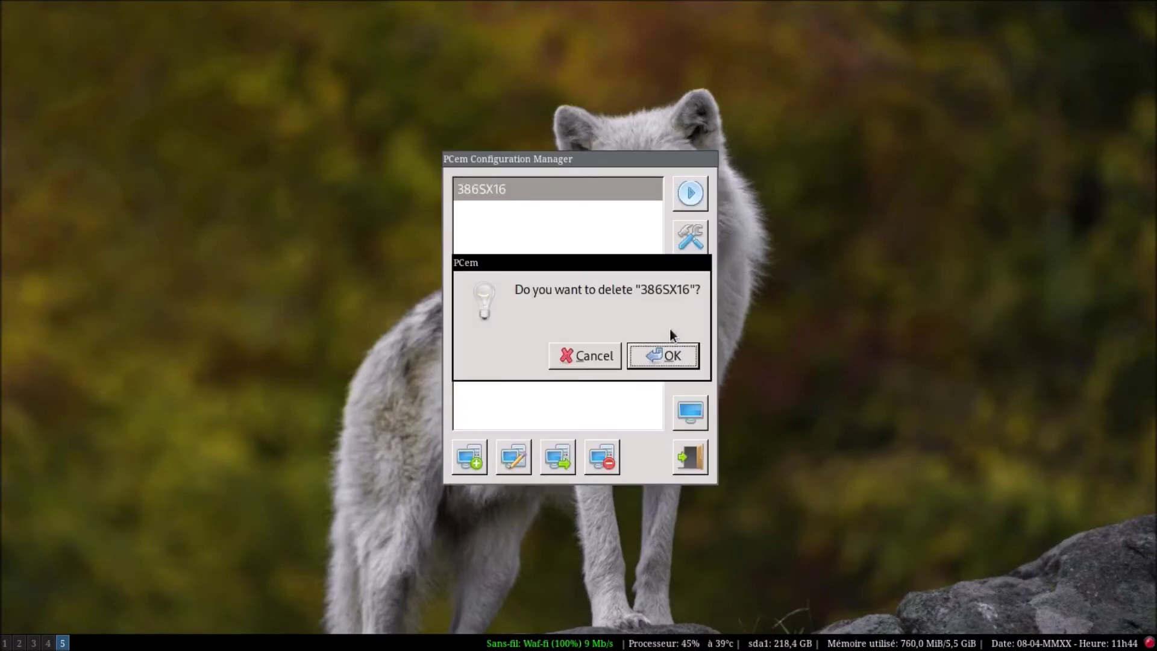
click(663, 353)
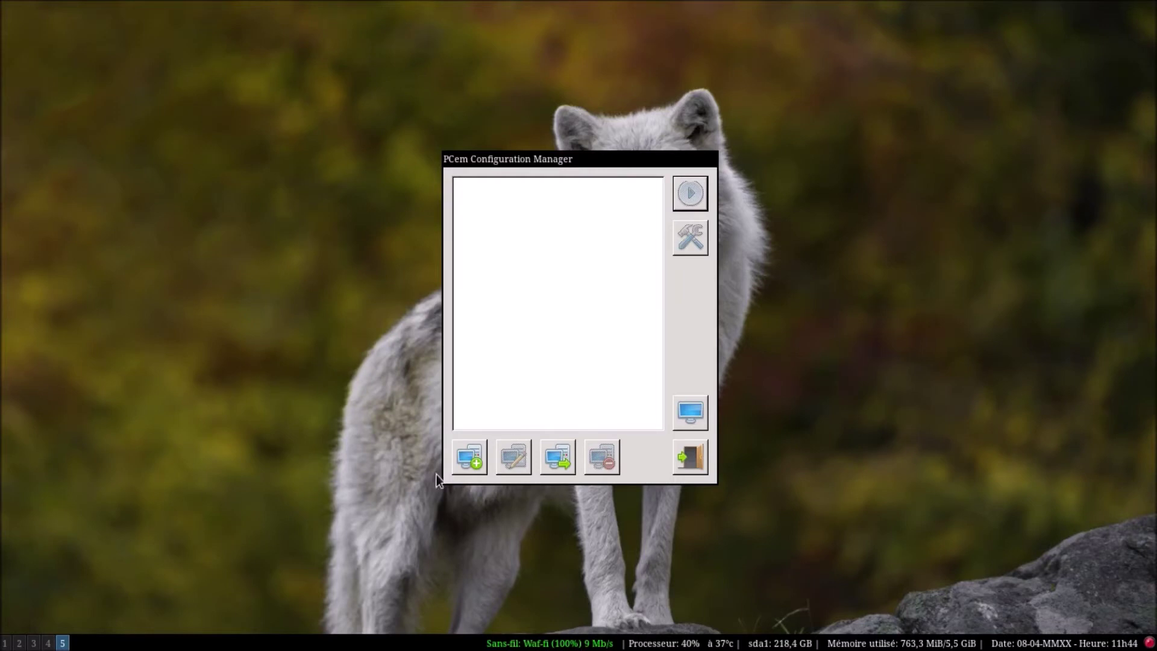
click(472, 462)
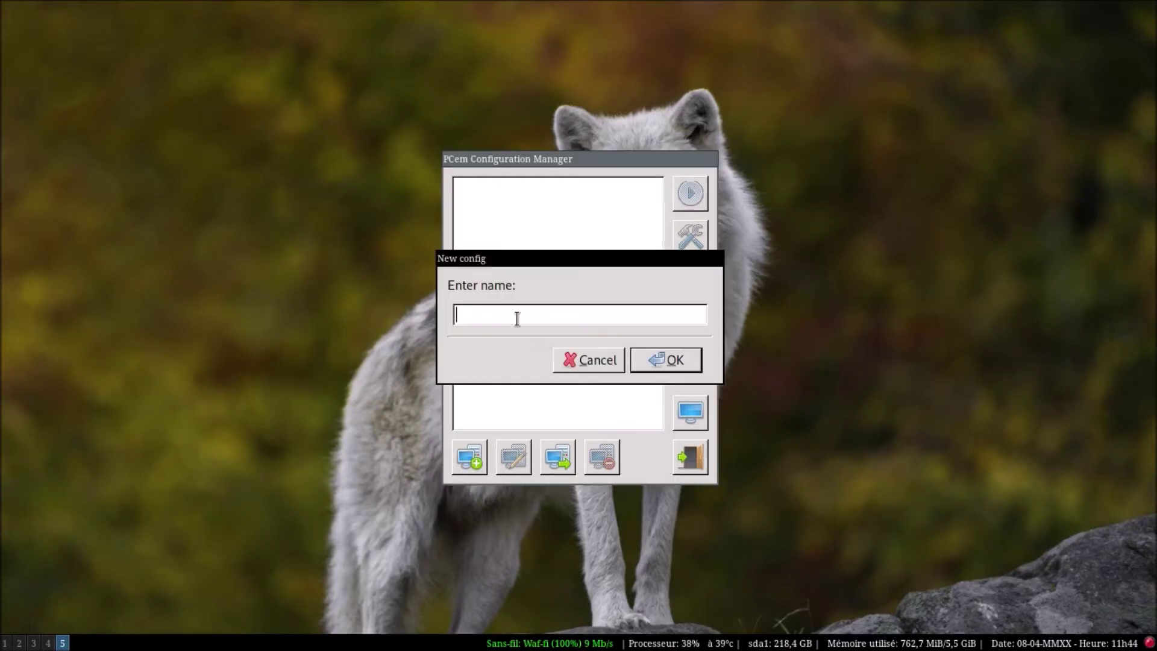
text(386SX16)
click(656, 361)
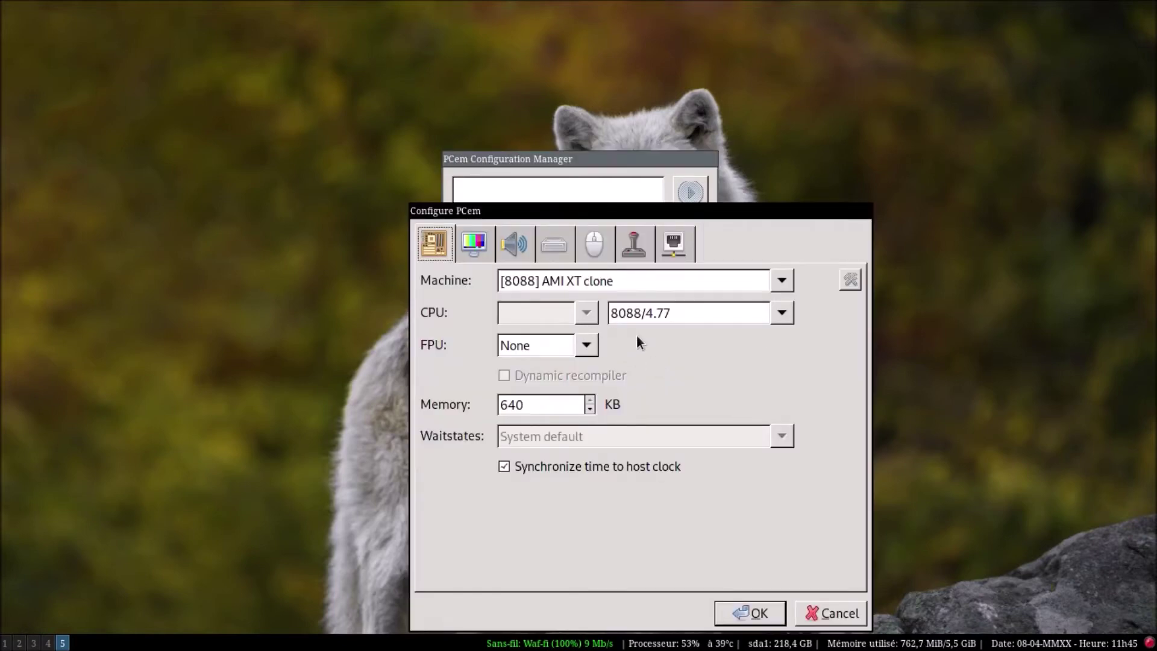
Choose the [386SX] AMI 386SX clone machine, with 8192 KB of memory and 0 W/S waitstates
click(781, 280)
mouse_move(645, 642)
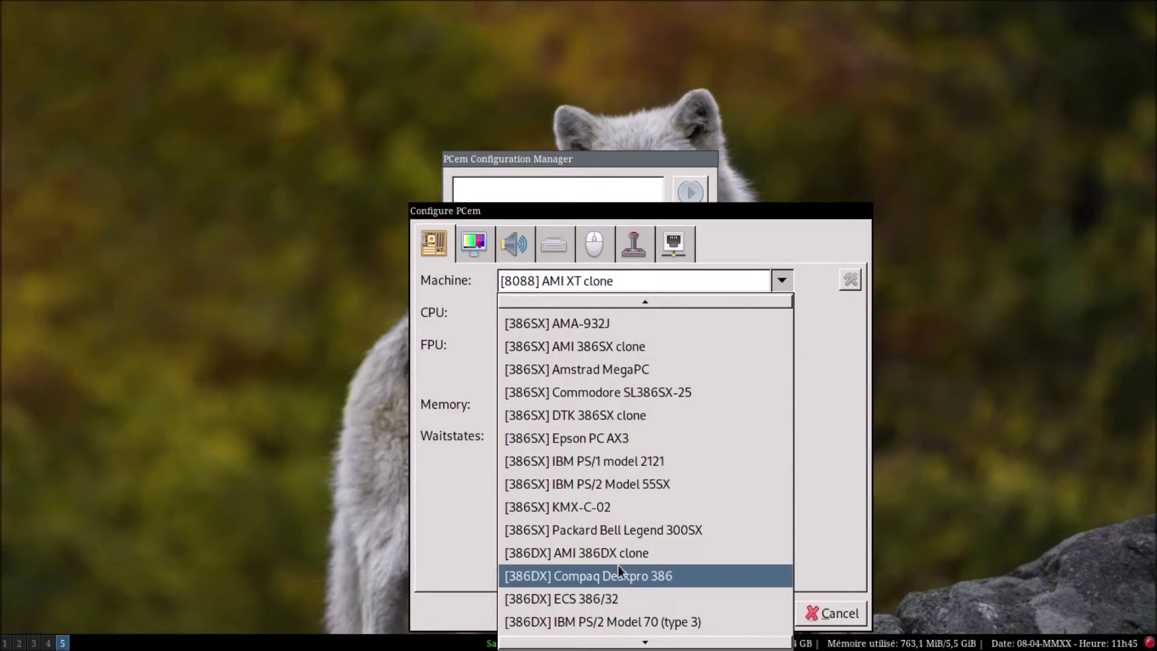
click(622, 347)
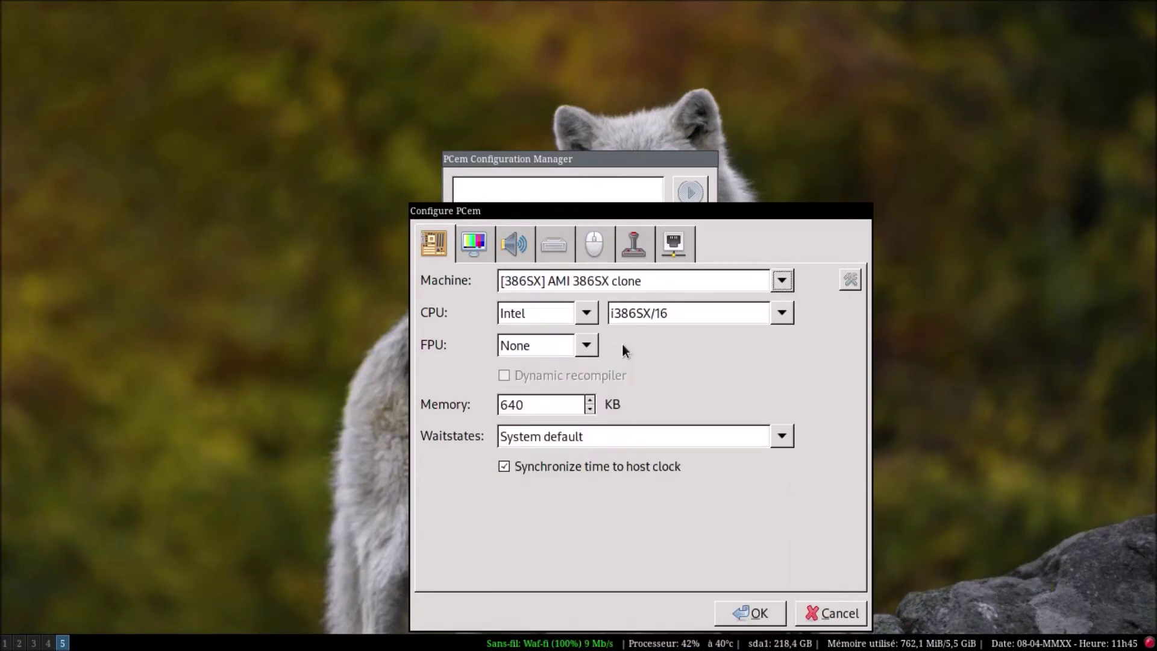
drag(590, 400, 591, 400)
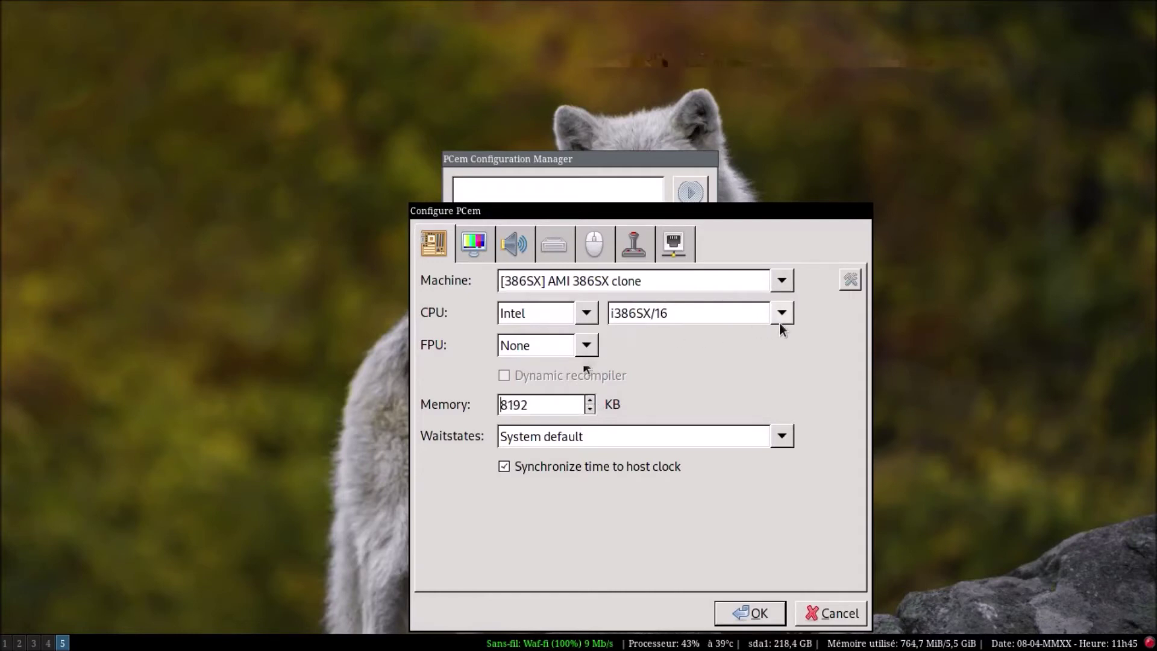
click(787, 437)
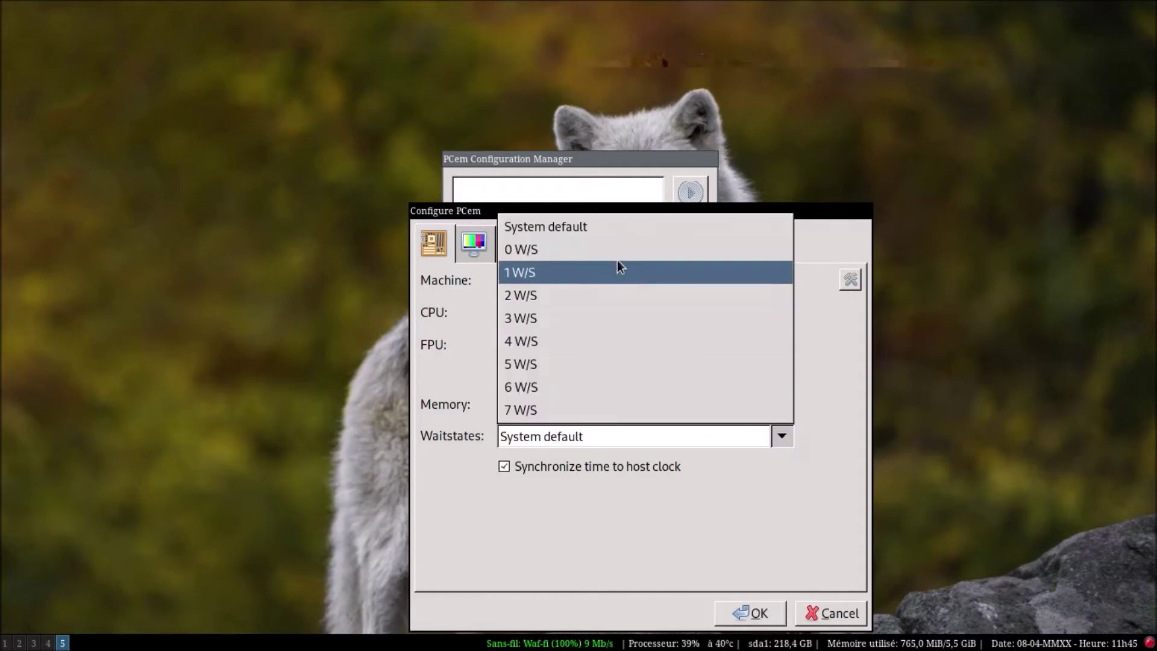
click(602, 242)
Set the machine's video device to Acumos AVGA2 / Cirrus Logic CL-GD5402
click(473, 243)
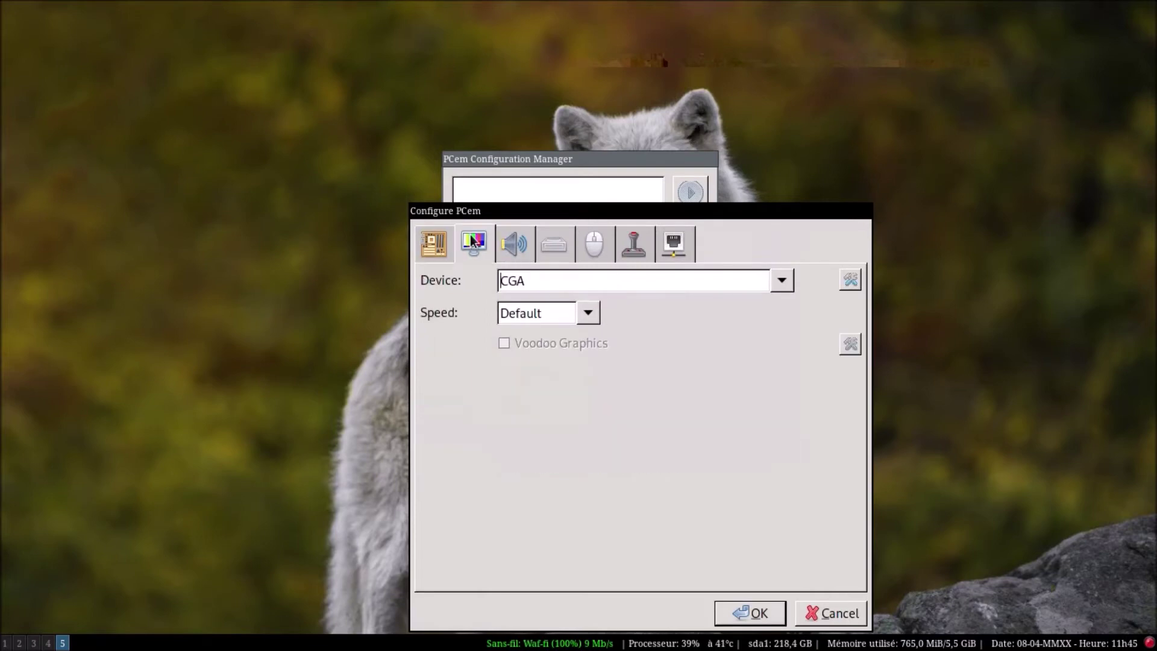
click(781, 280)
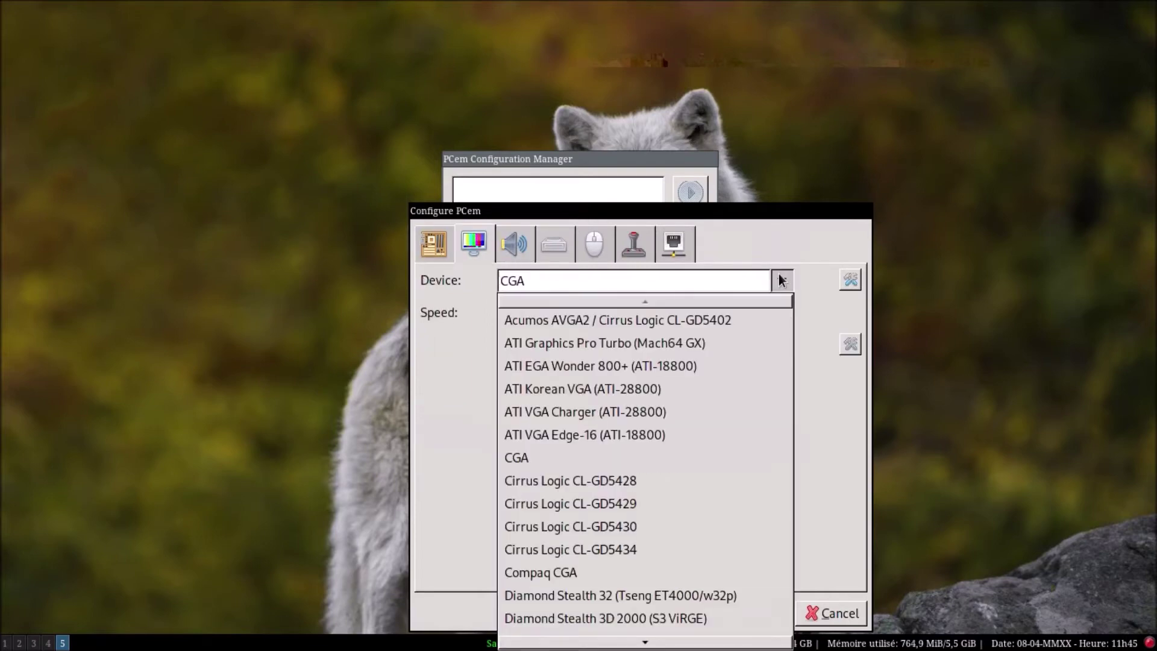
click(656, 321)
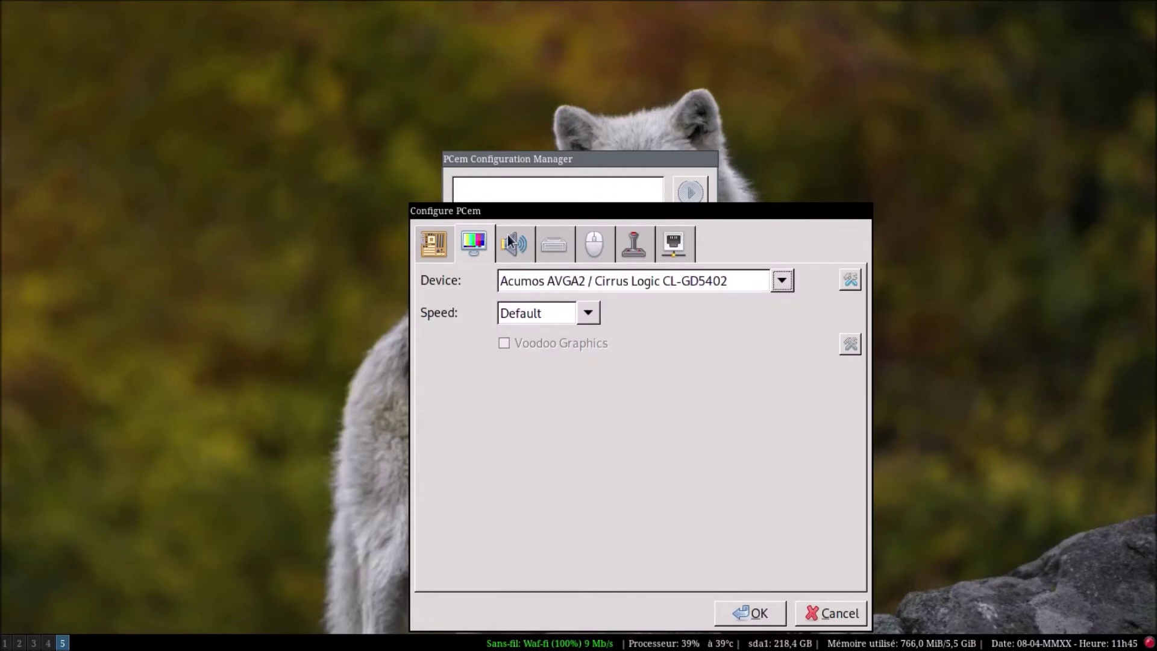
Set the machine's sound device to Sound Blaster 1.0
click(518, 249)
click(781, 280)
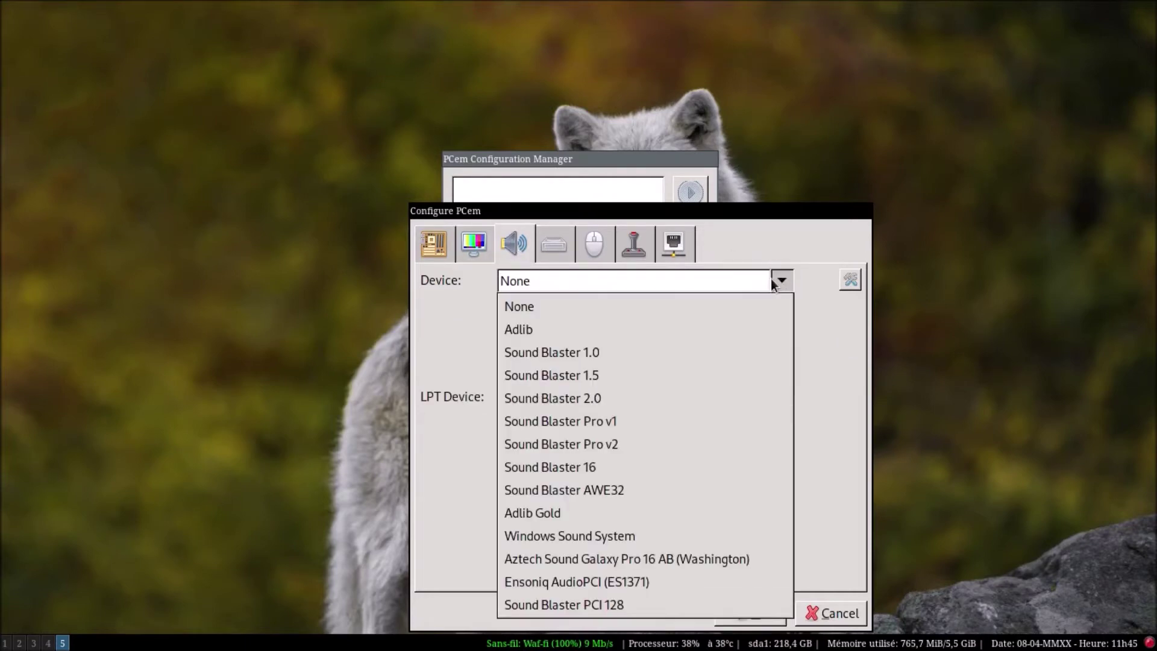
click(634, 351)
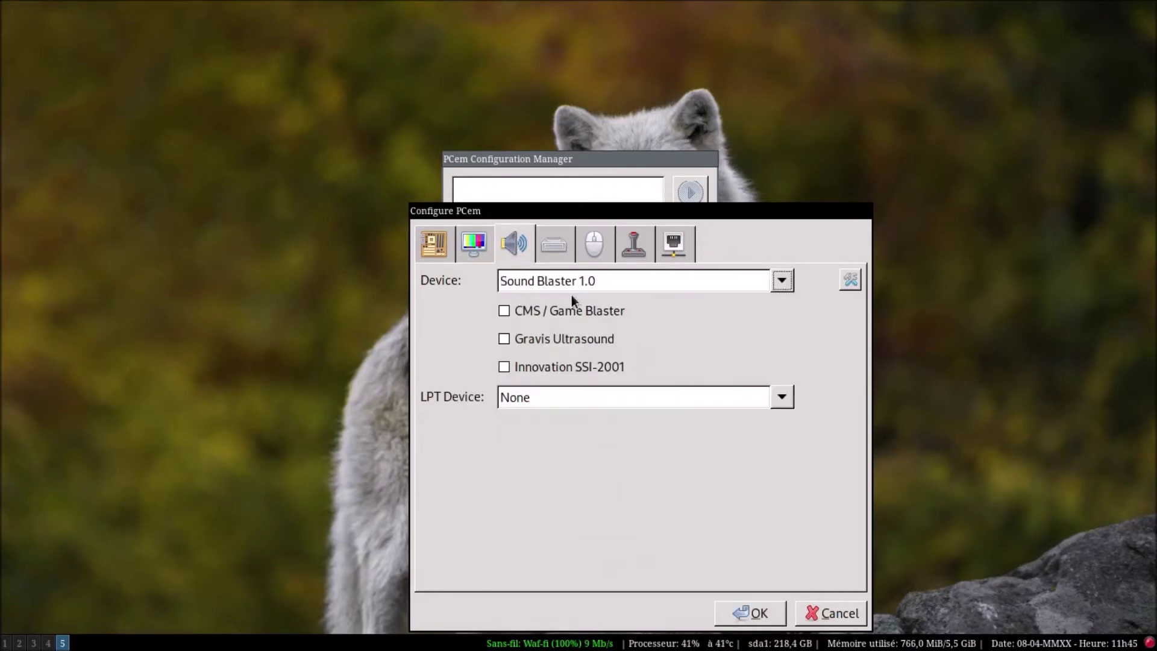
Set both floppy drives FDD1 and FDD2 to 3.5" 1.44M and begin creating a new hard disc for Drive 0 Primary Master
click(565, 235)
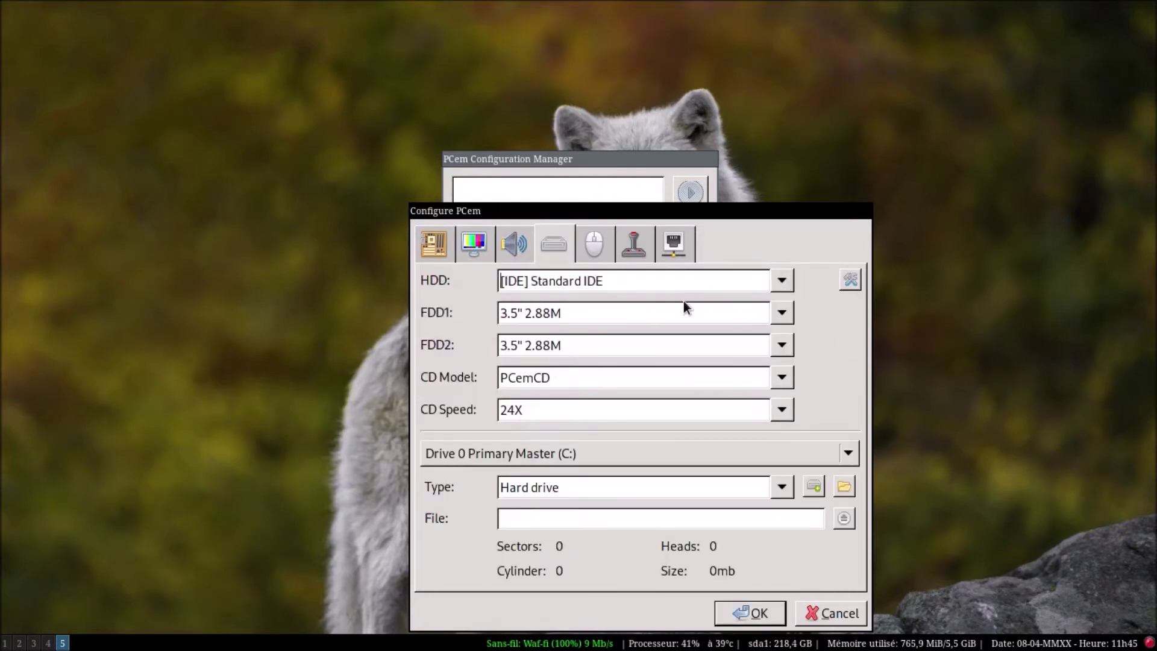
click(782, 314)
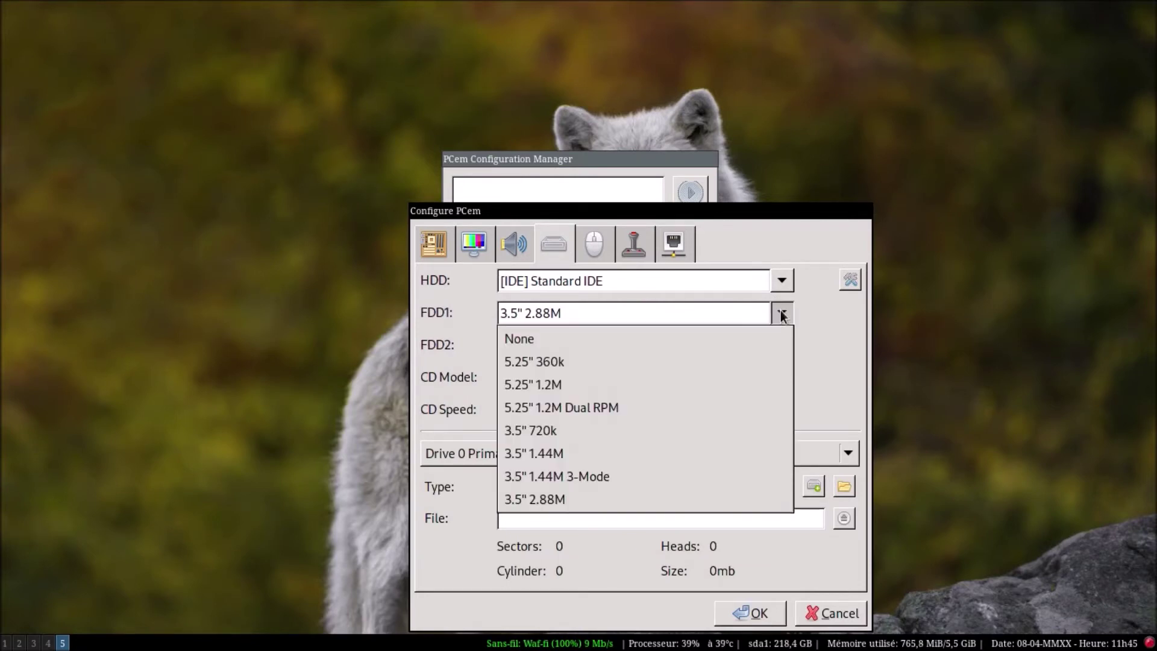
click(573, 451)
click(782, 344)
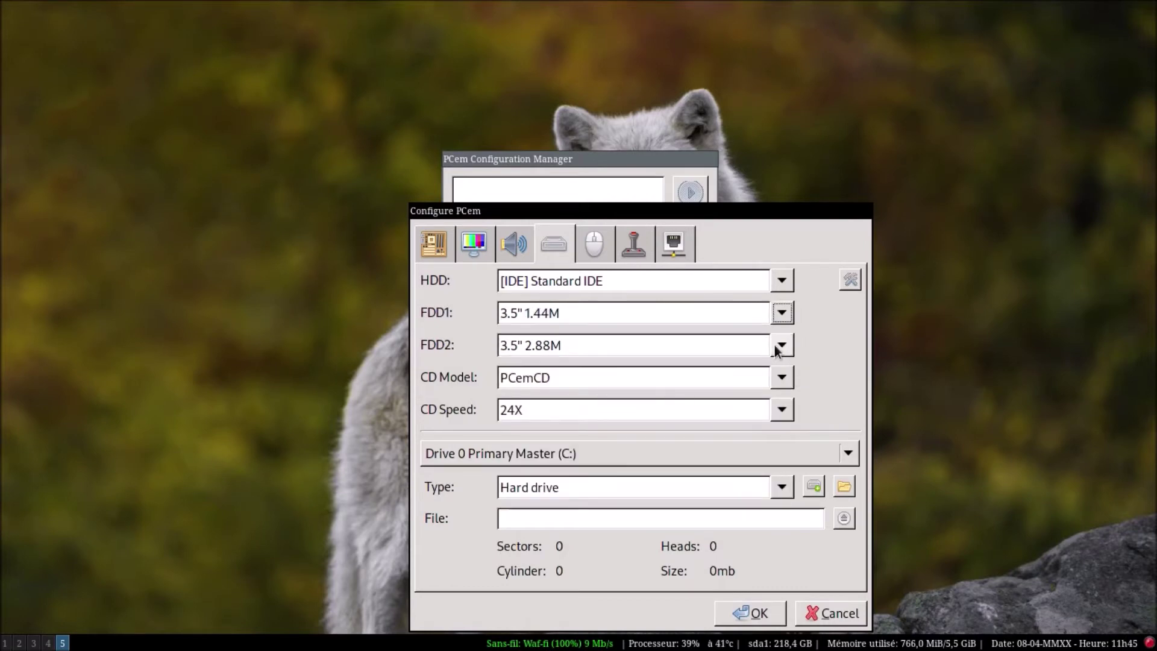
click(622, 484)
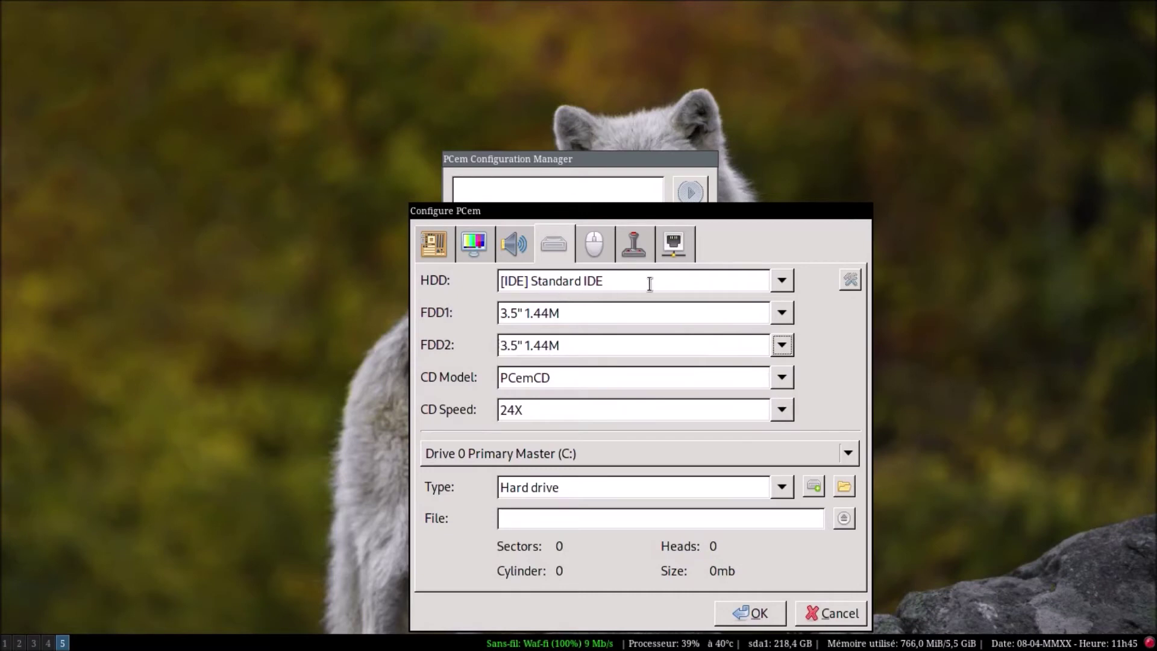
click(781, 281)
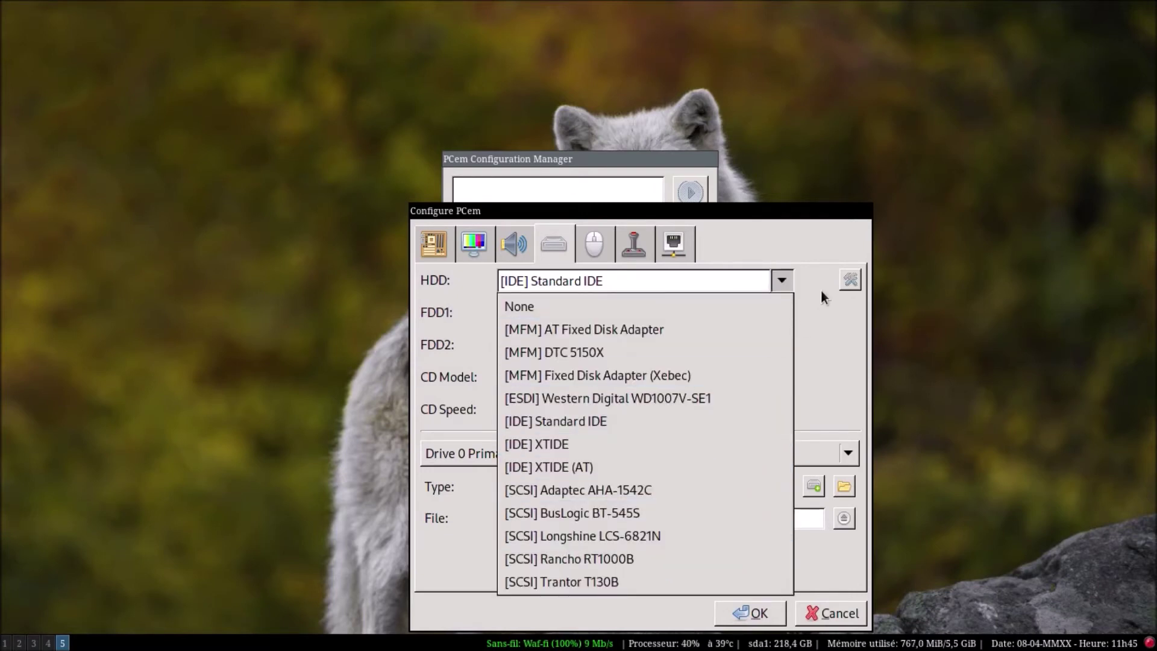
click(780, 279)
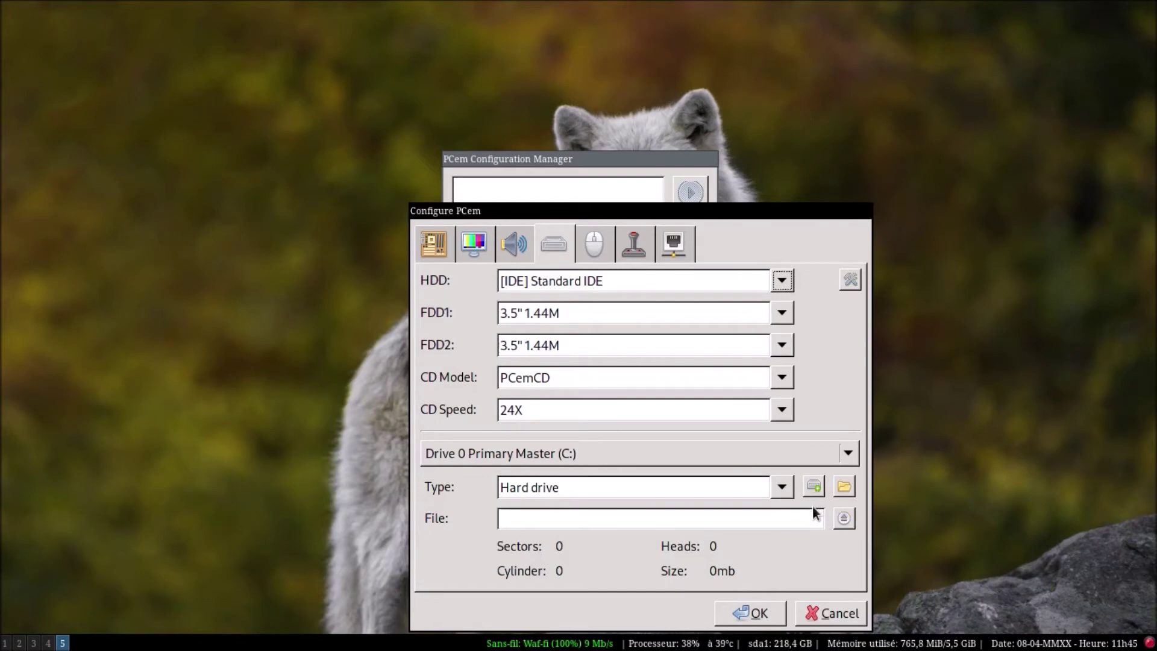
click(815, 487)
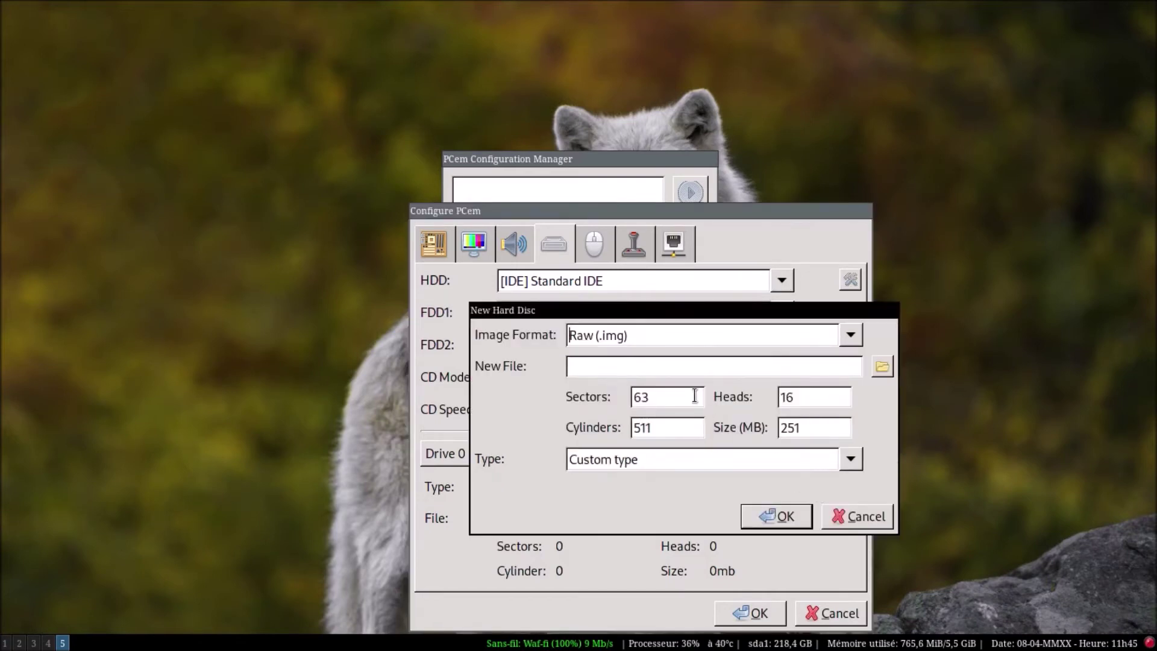
click(640, 368)
text(386SX16.img)
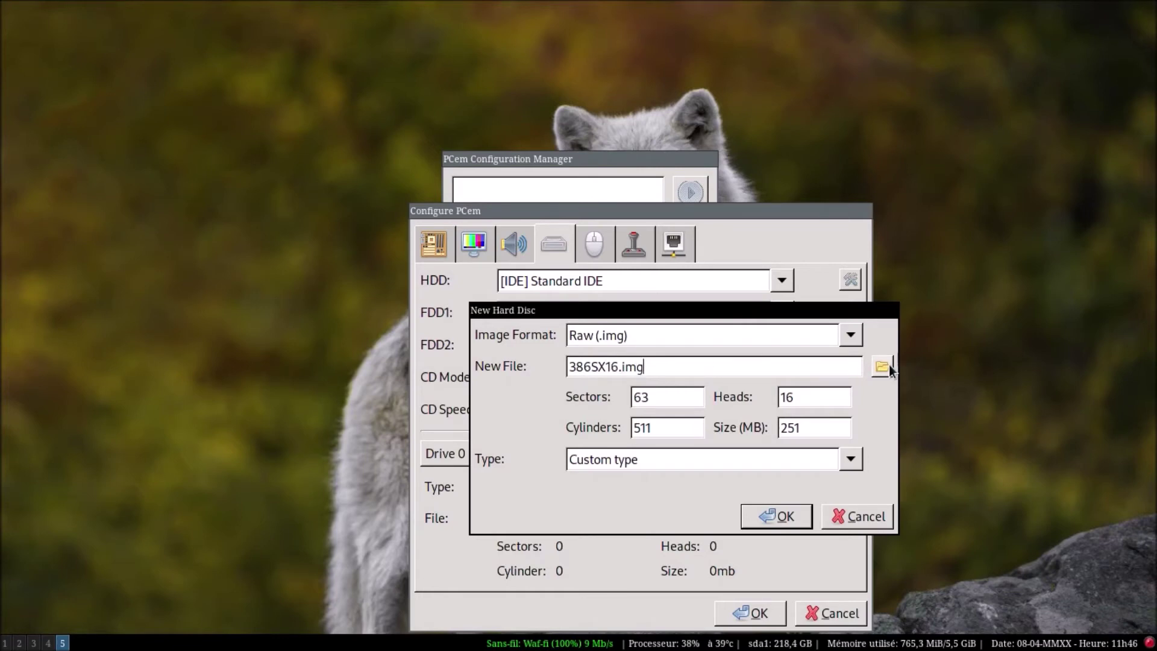
triple_click(691, 365)
key(BackSpace)
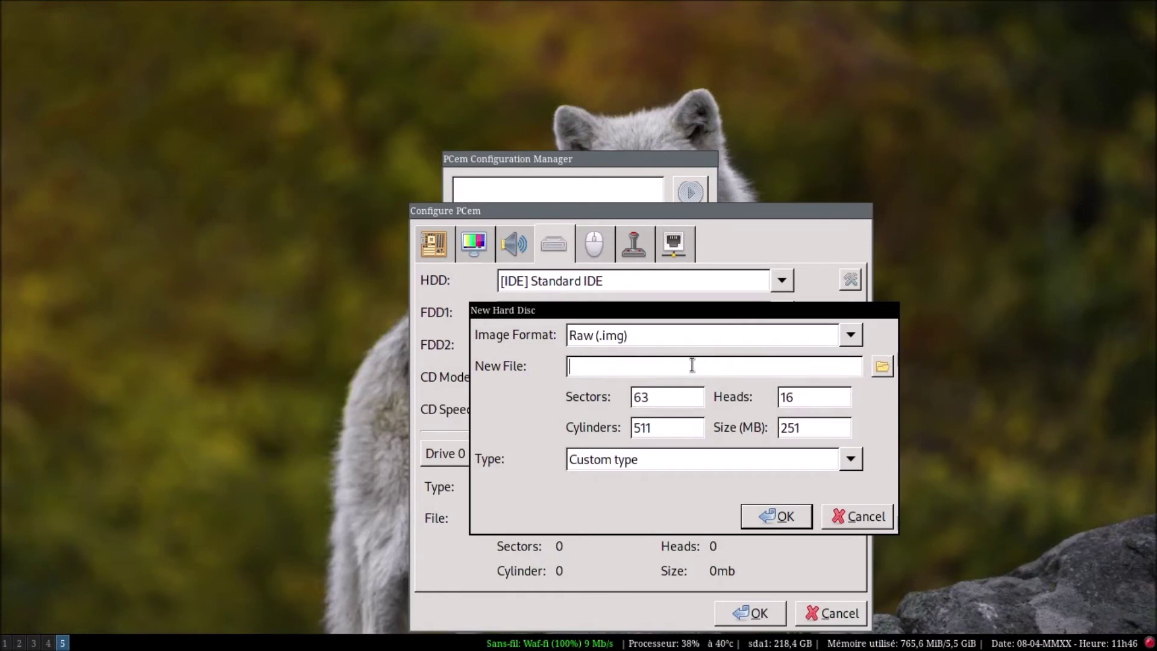
click(881, 367)
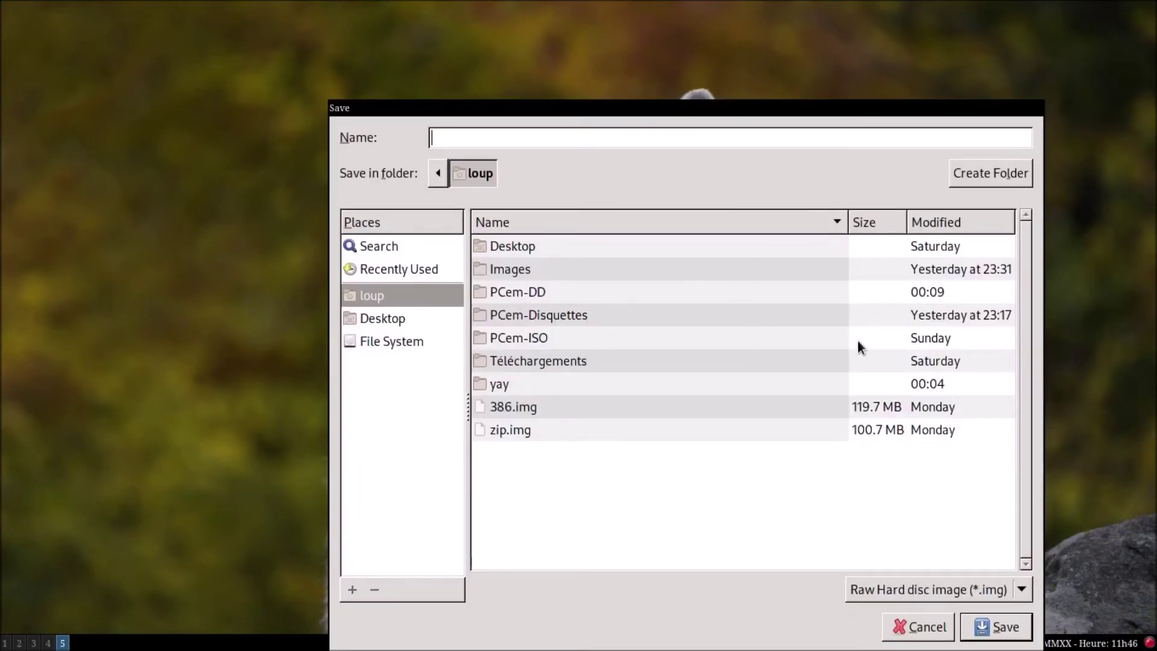
click(901, 628)
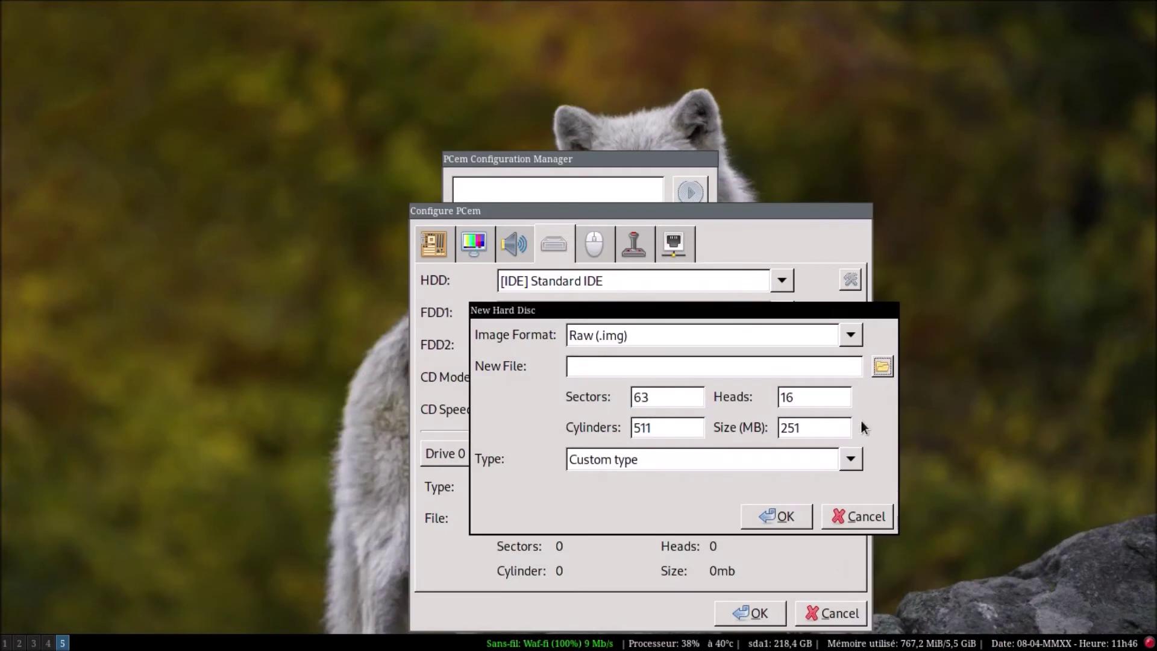
Set the new hard disc's file to 386SX16.img in the PCem-DD folder
click(880, 366)
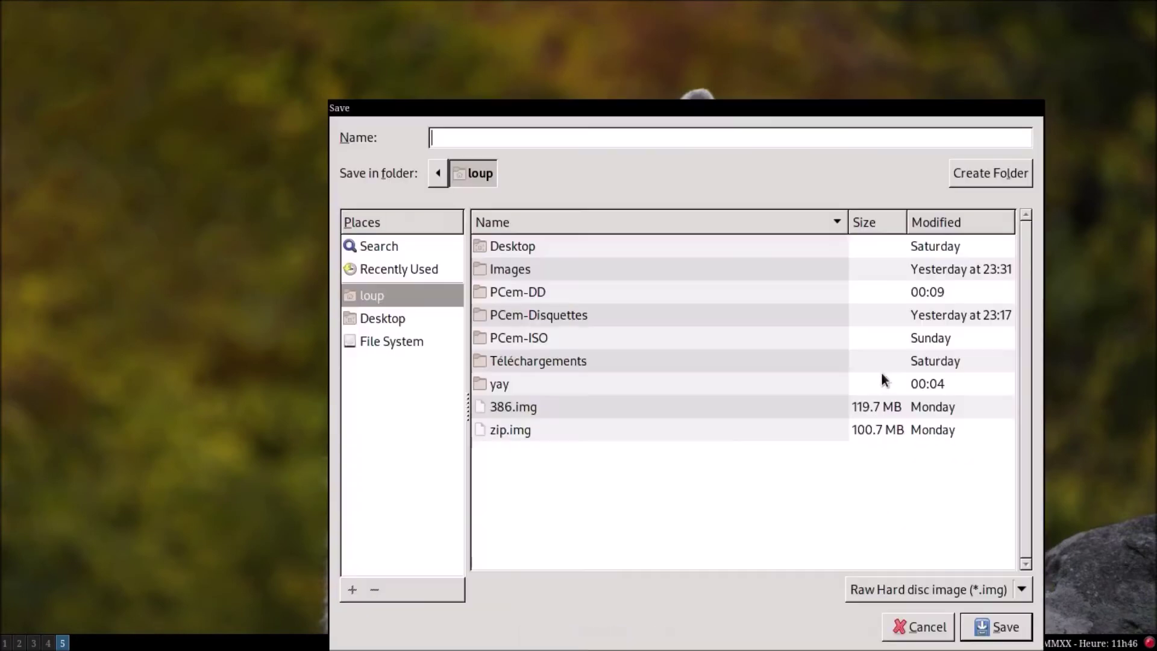
double_click(525, 290)
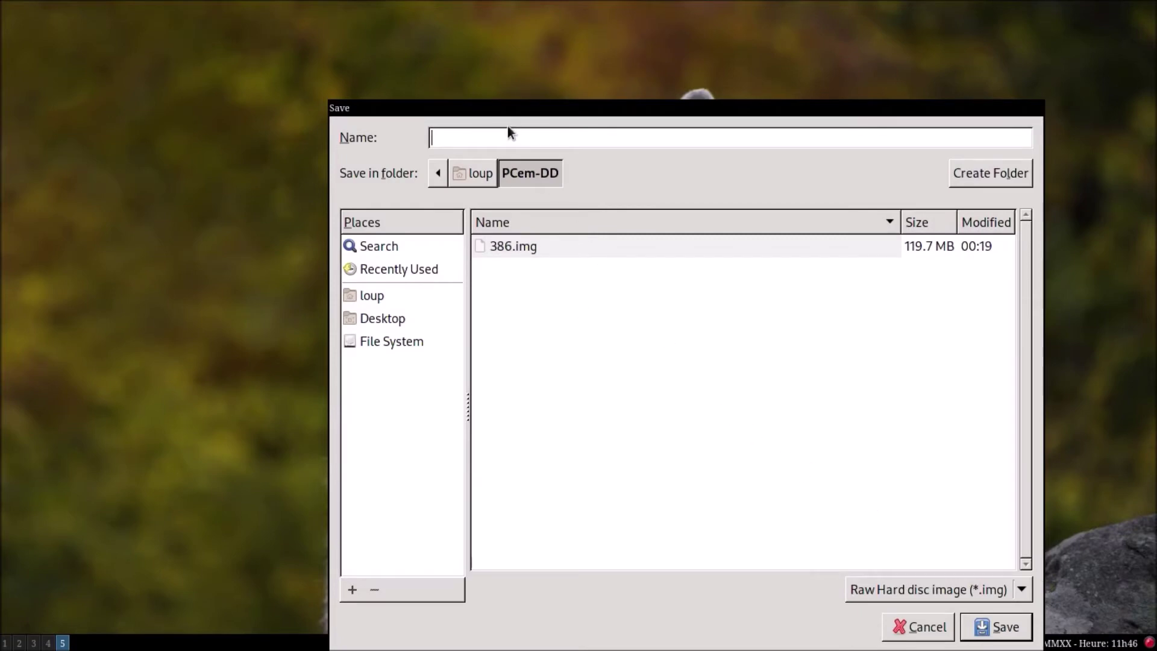
text(386SX16.img)
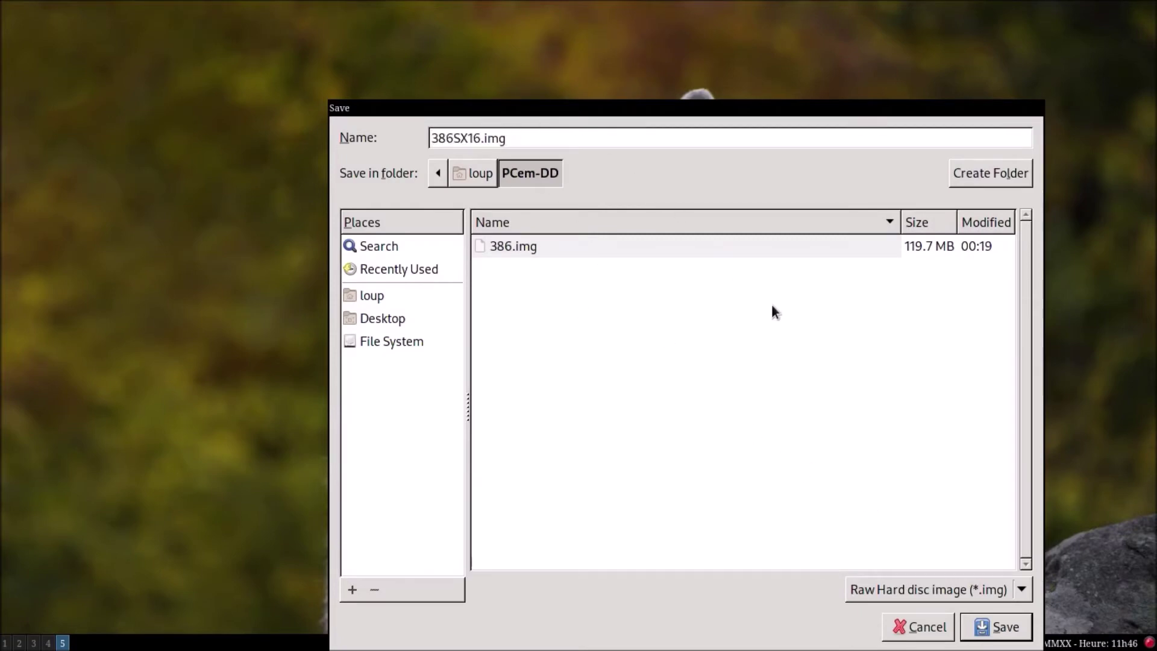
click(979, 628)
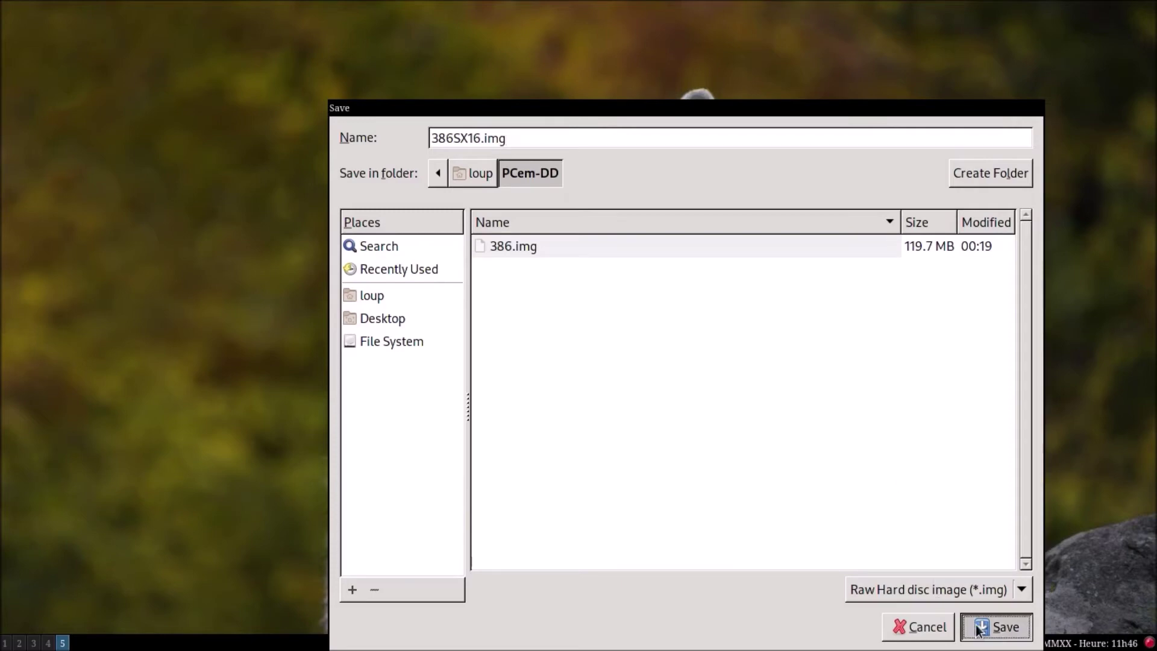
Create the raw disc image as Type 45 with 917 cylinders, 15 heads and a size of 114MB
click(847, 460)
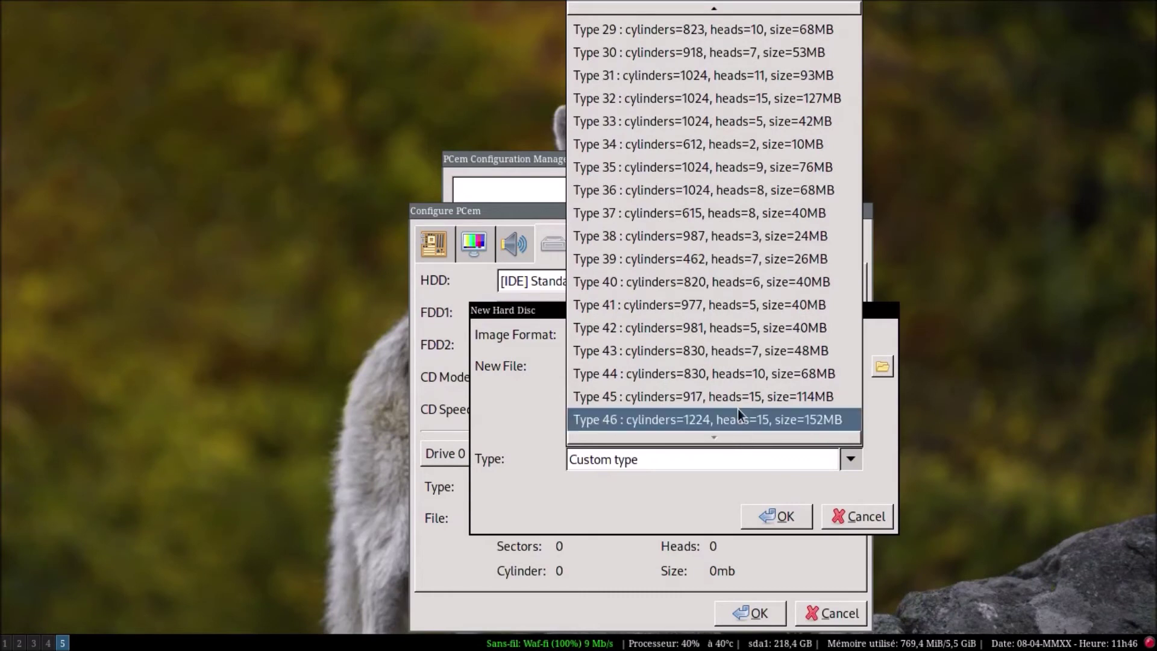
click(733, 402)
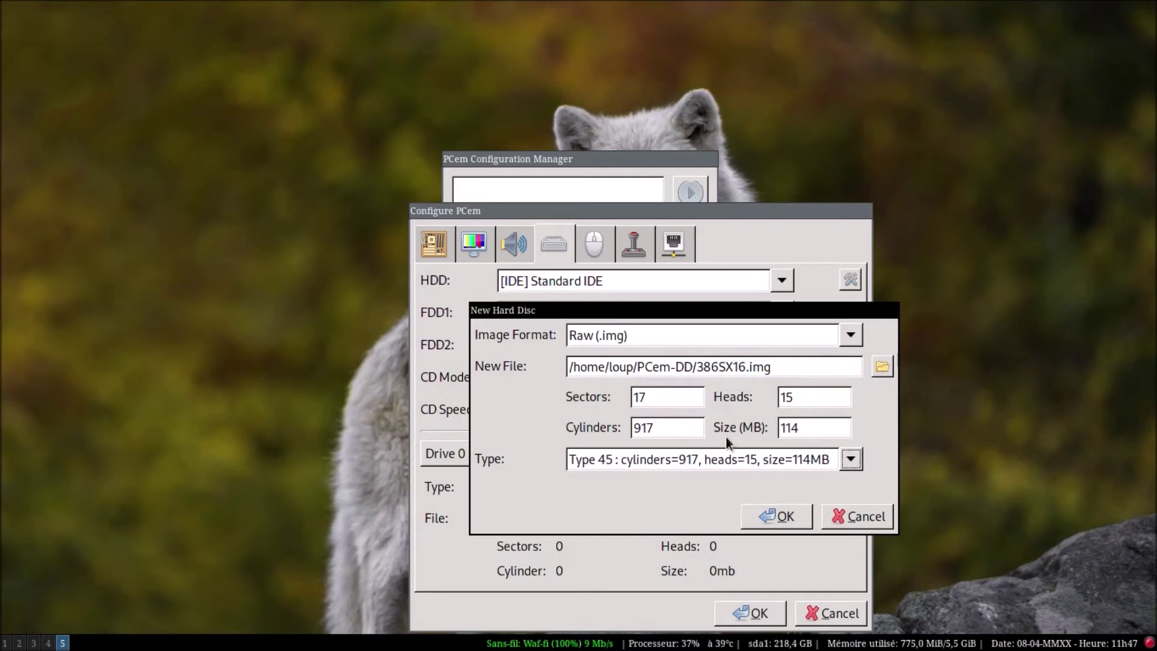
click(775, 518)
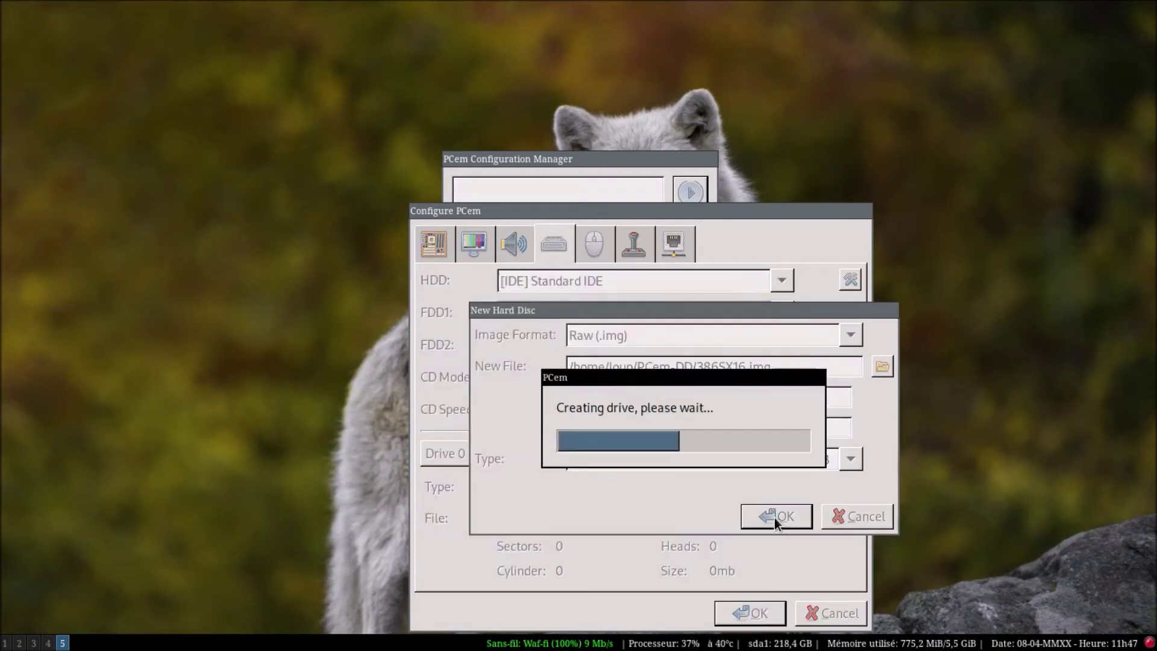
click(778, 453)
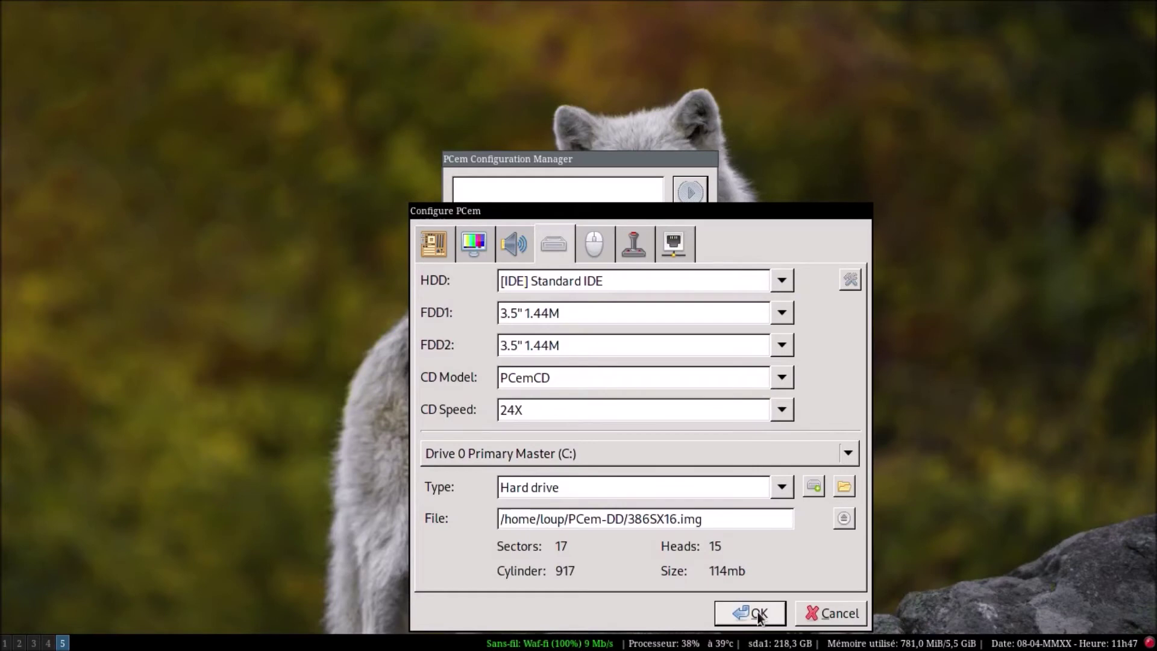
Review the mouse, joystick, network and machine settings, and save the machine configuration
click(593, 256)
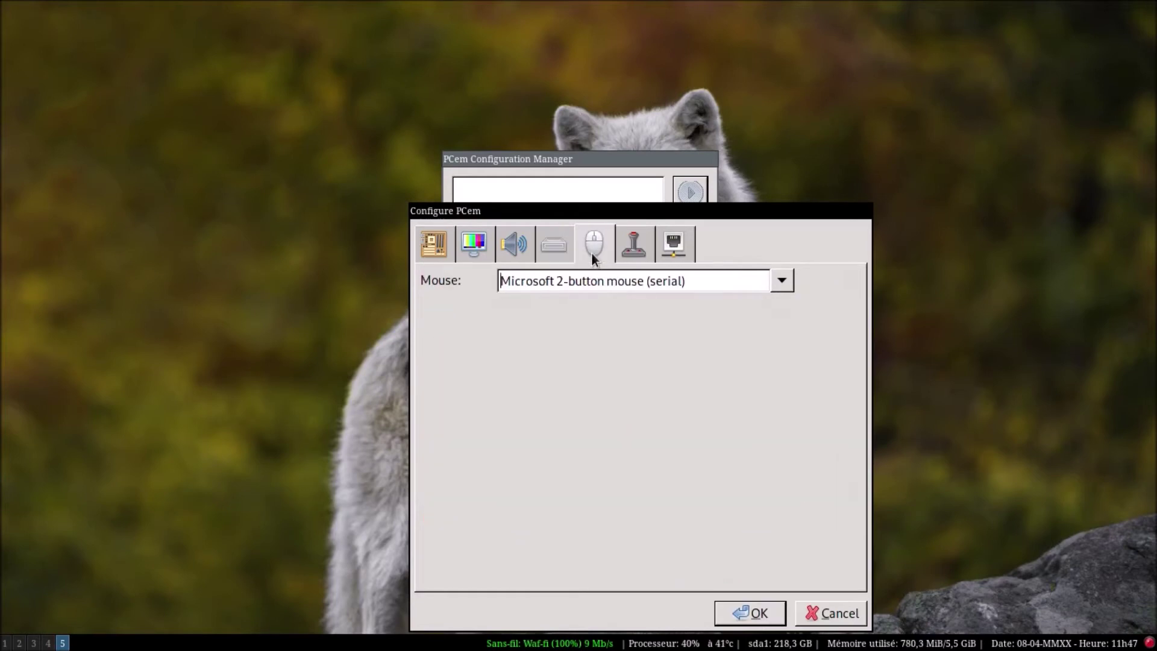
click(636, 252)
click(680, 243)
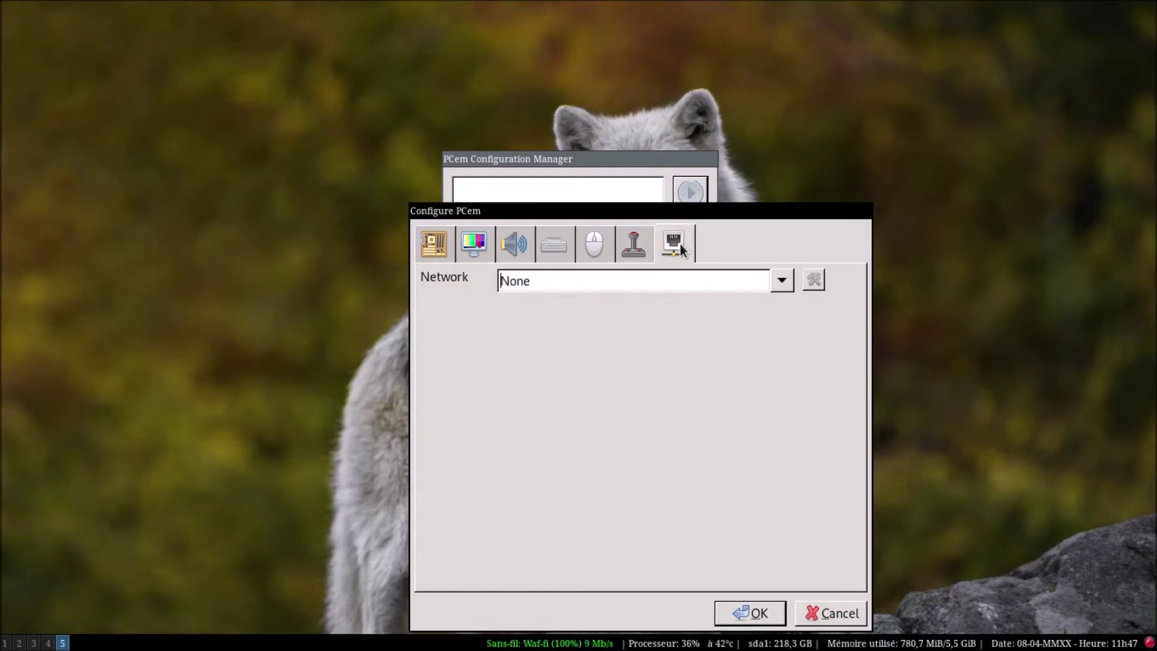
click(439, 242)
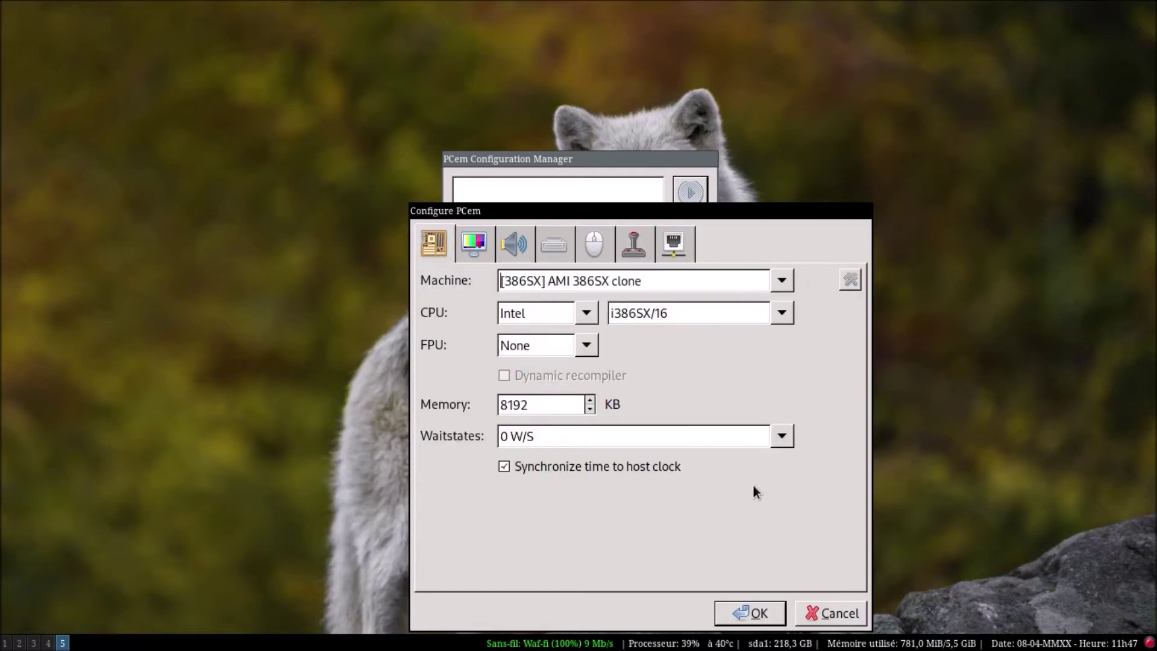
click(746, 609)
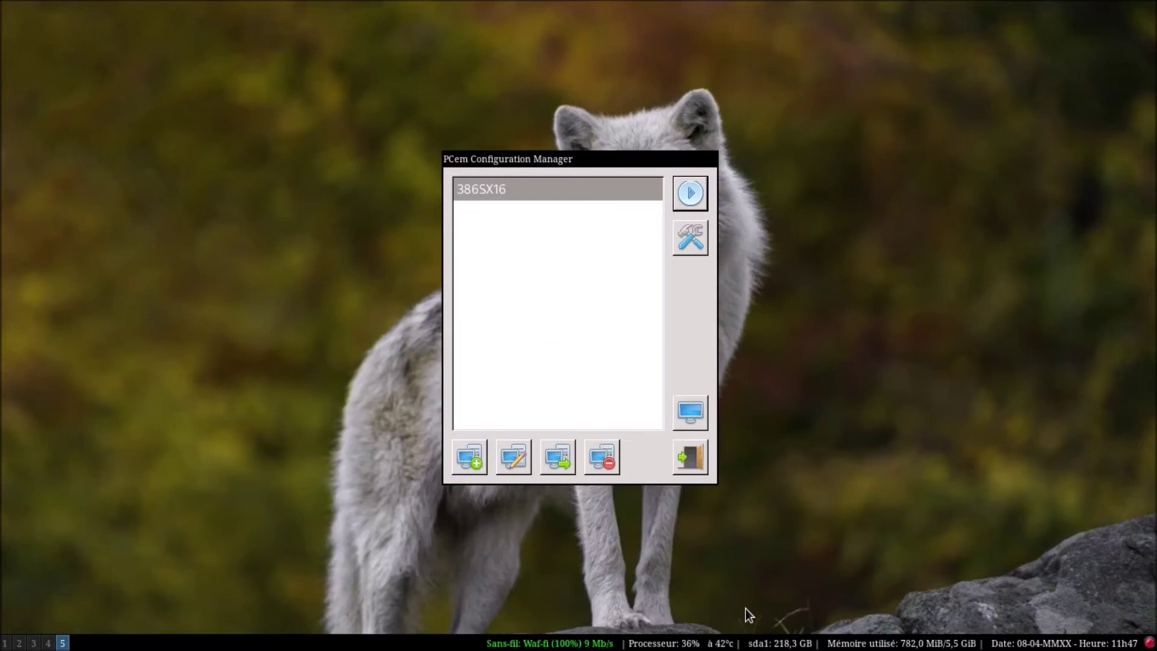
Start the 386SX16 machine and go to the Hard Disk C type in the BIOS Standard CMOS Setup
click(692, 193)
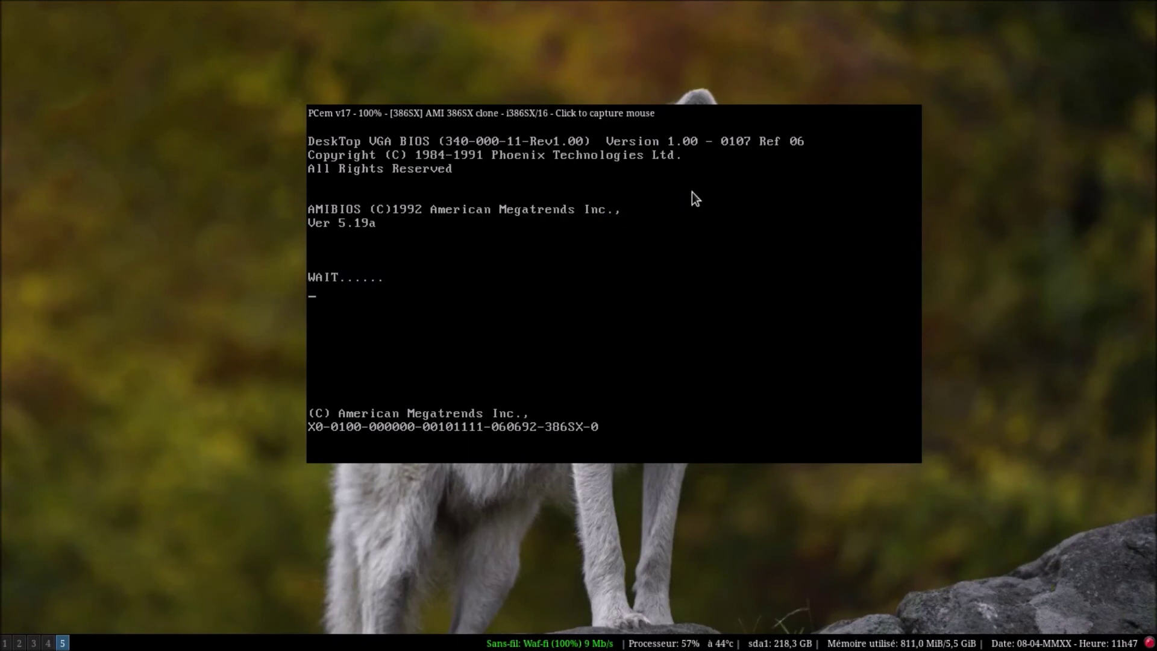
key(F1)
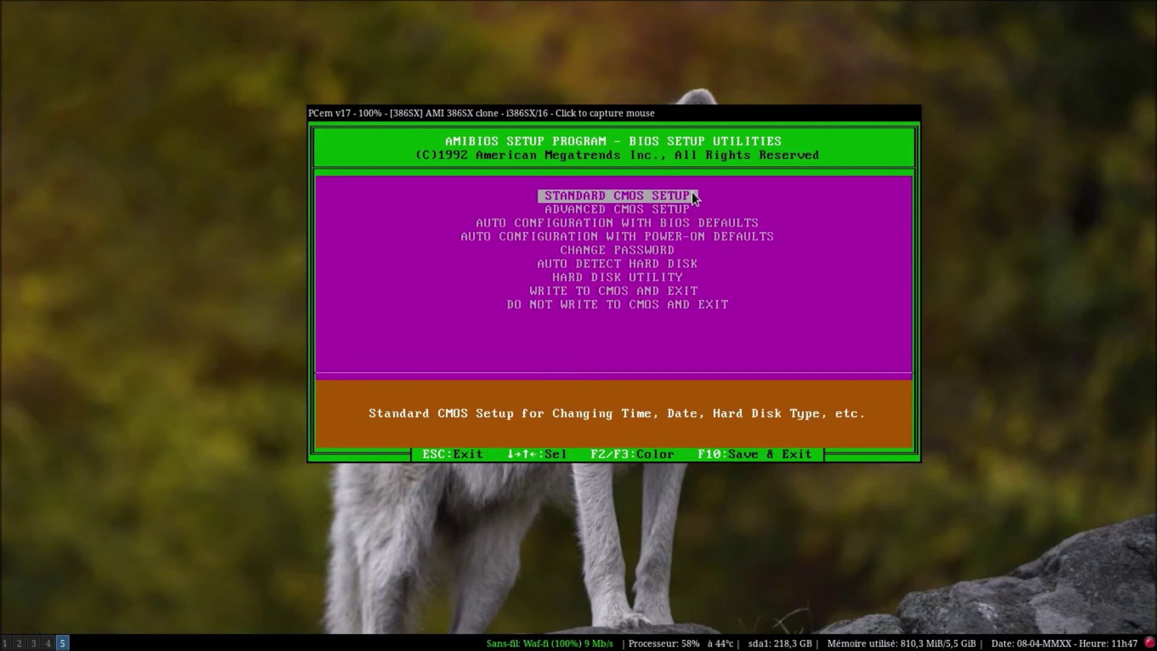
key(Return)
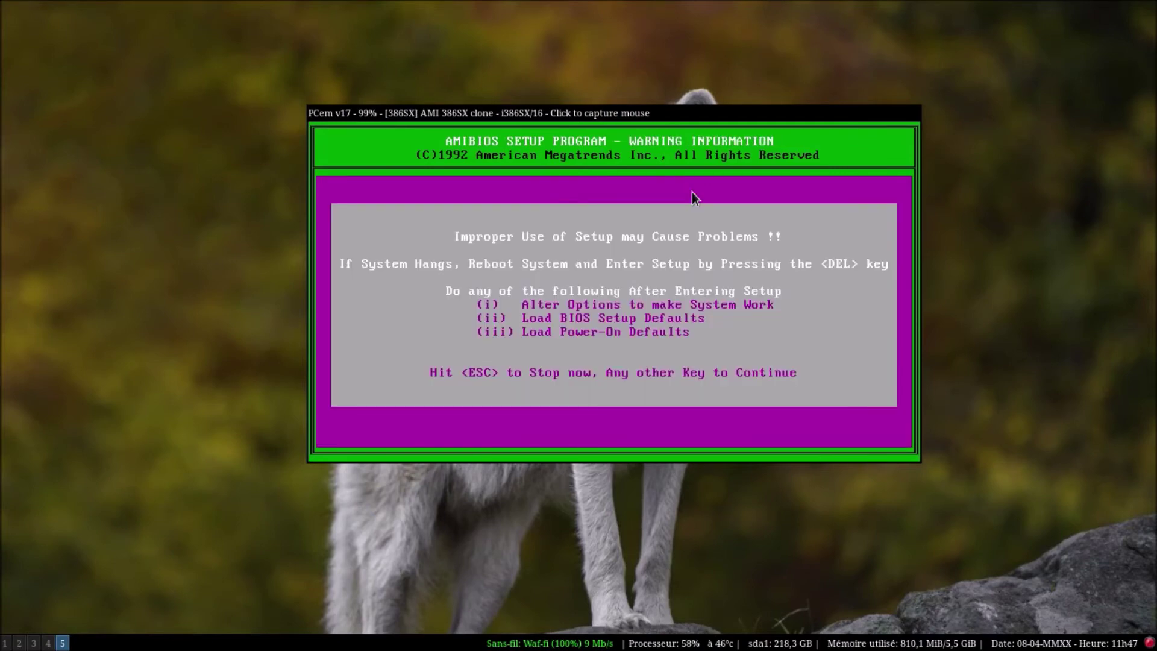
key(Return)
key(Right)
key(Right)
key(Right)
key(Right)
key(Right)
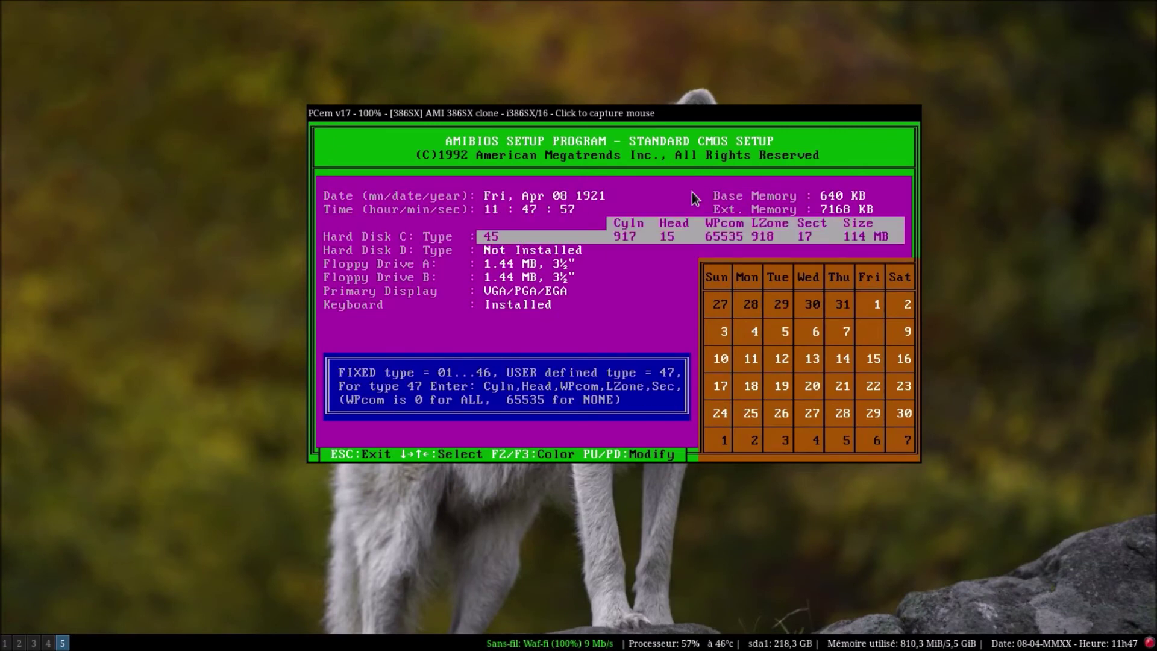
Try the user-defined type 47 for Hard Disk C and go through its geometry fields
key(Page_Up)
key(Page_Up)
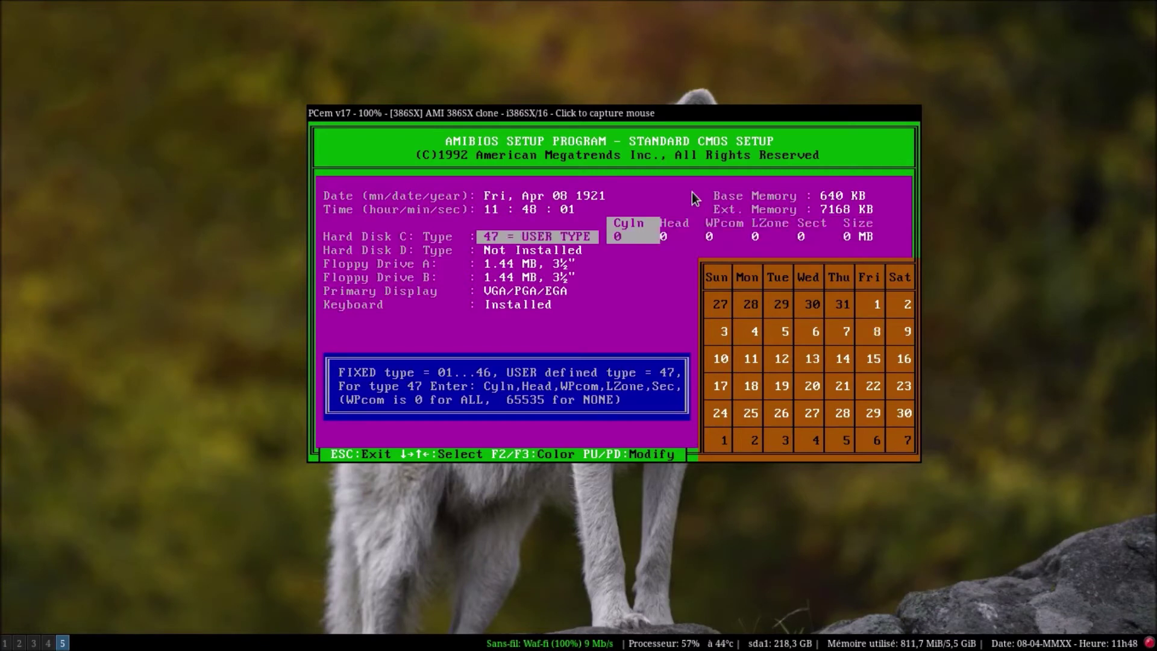
key(Return)
key(Return)
key(Return)
key(Return)
key(Return)
key(Up)
key(Up)
key(Down)
key(Return)
key(Return)
key(Return)
key(Return)
key(Return)
key(Return)
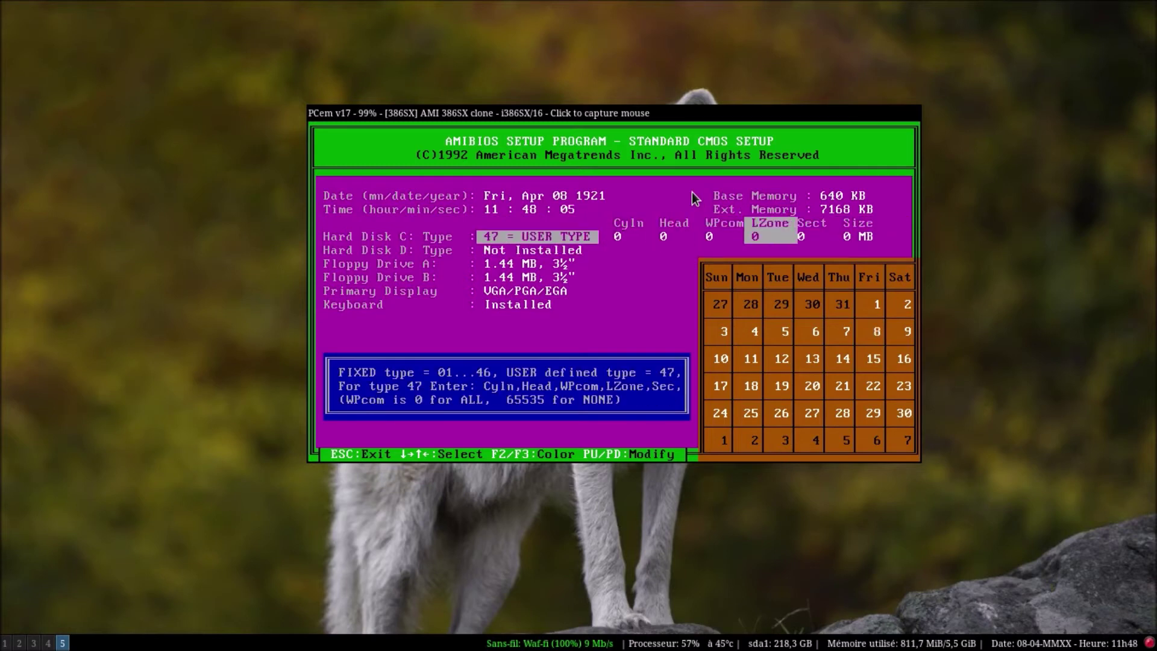
key(Up)
key(Up)
key(Down)
key(Return)
key(Return)
key(Return)
key(Return)
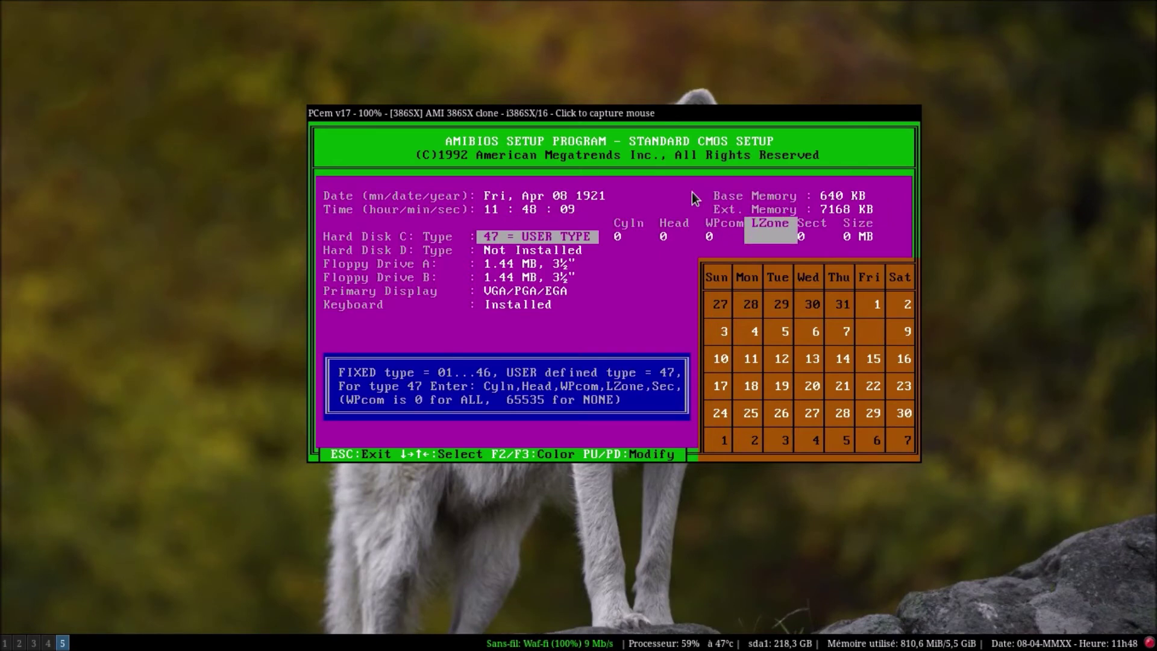
Set Hard Disk C back to type 45
key(Left)
key(Up)
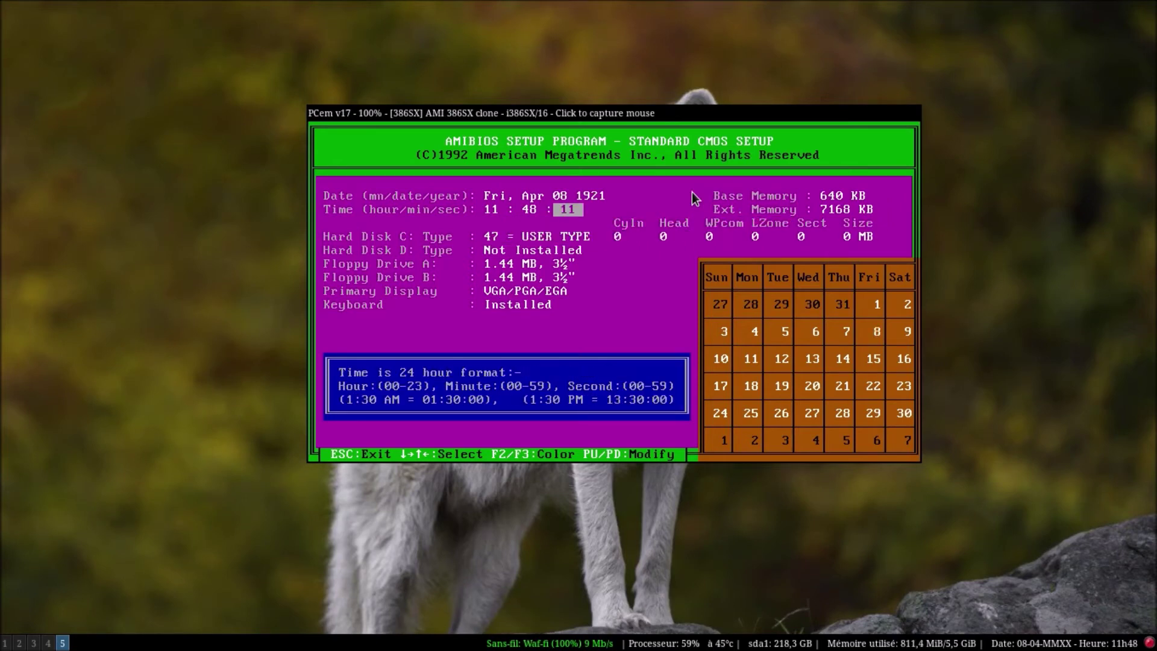
key(Down)
key(Up)
key(Left)
key(Right)
key(Down)
key(Page_Down)
key(Page_Down)
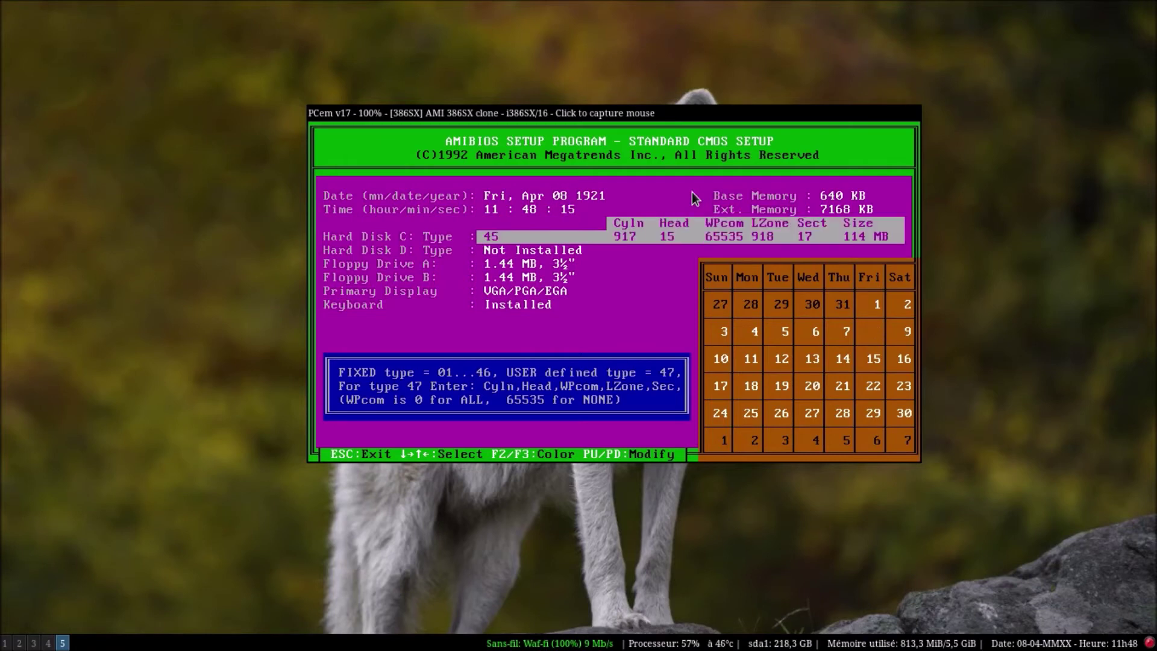
Check the floppy drive A and B settings and leave Standard CMOS Setup for the main BIOS menu
key(Down)
key(Down)
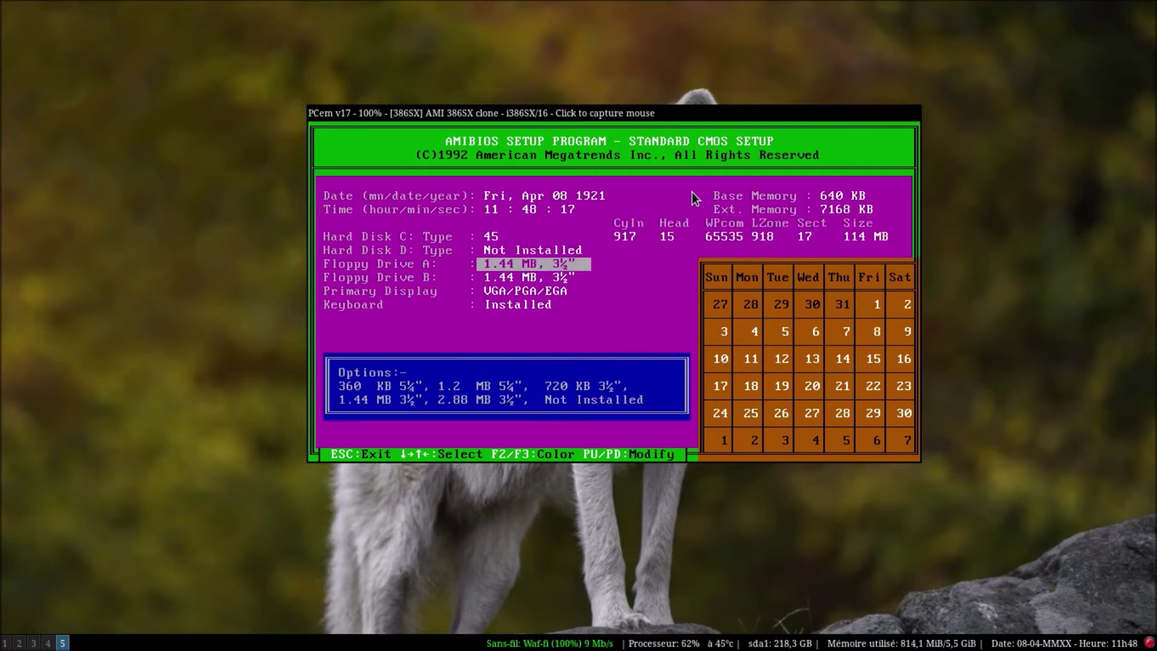
key(Down)
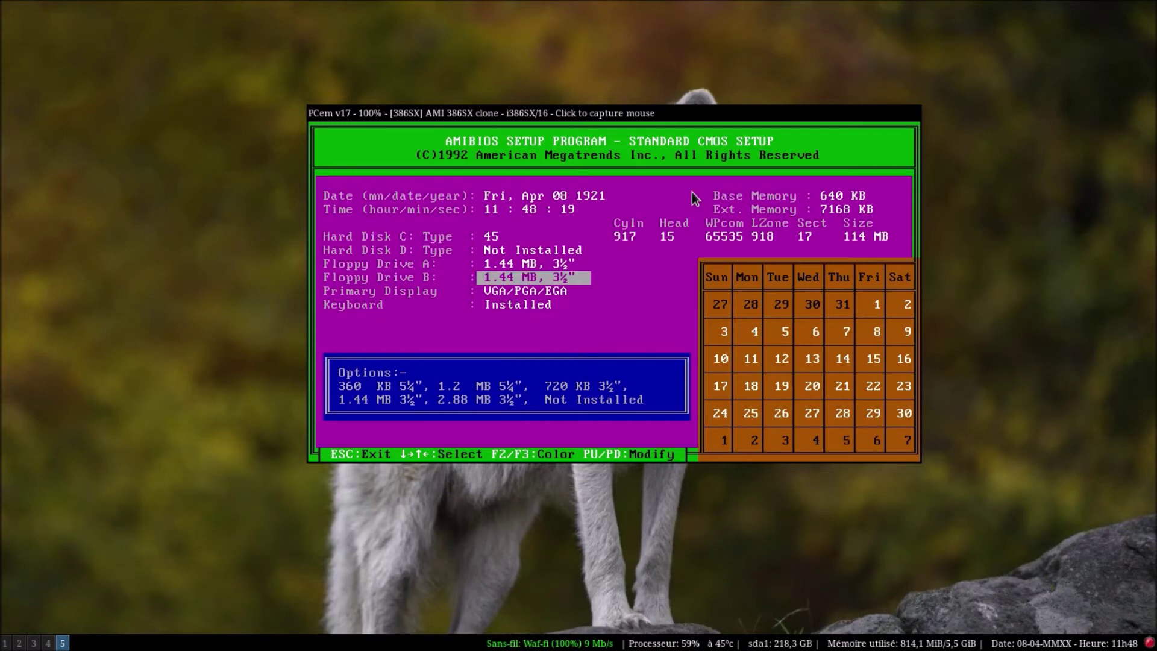
key(Escape)
key(Down)
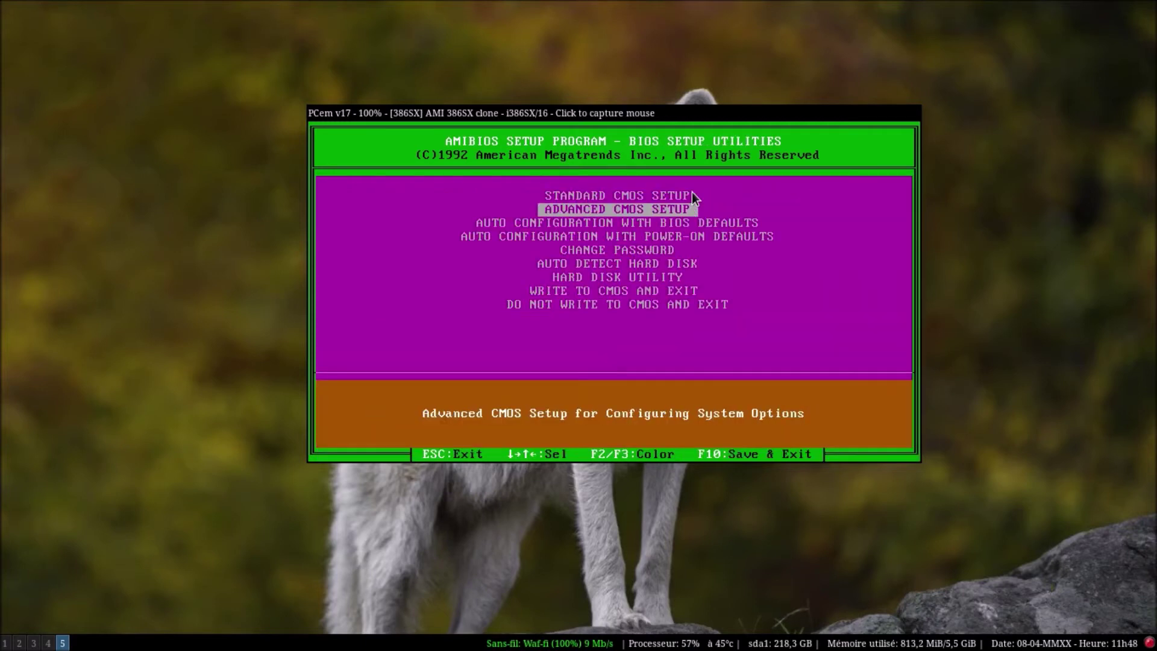
Review the Advanced CMOS Setup options down to System Boot Up Sequence and return to the main BIOS menu
key(Return)
key(Return)
key(Down)
key(Down)
key(Down)
key(Down)
key(Down)
key(Down)
key(Down)
key(Down)
key(Down)
key(Down)
key(Down)
key(Down)
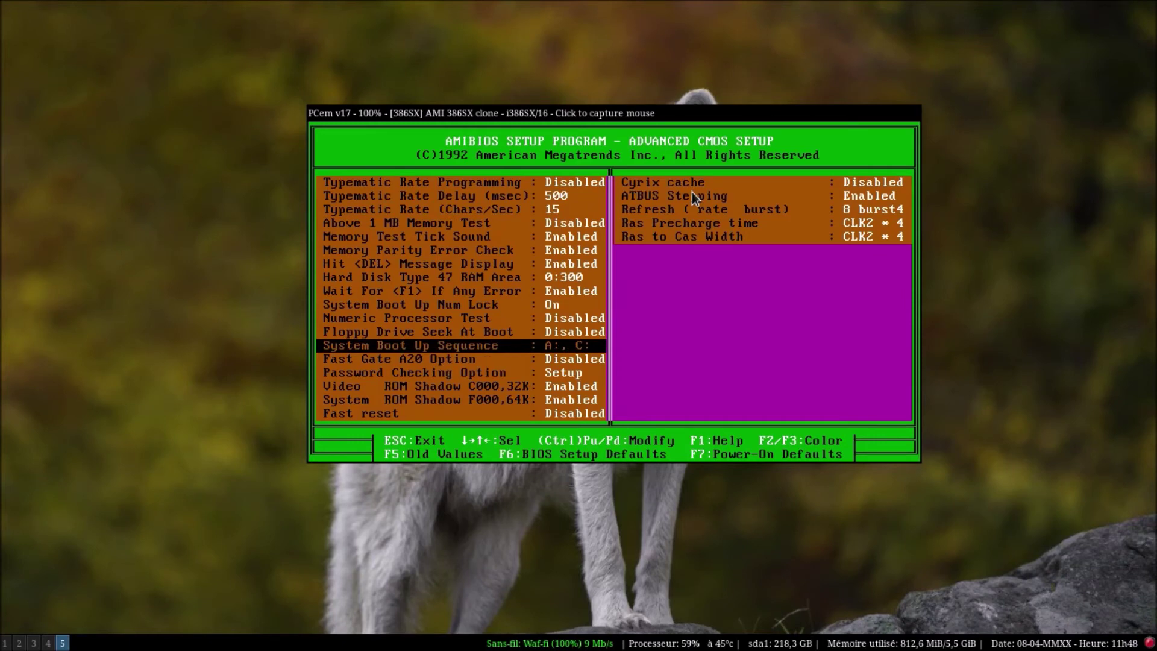
key(Escape)
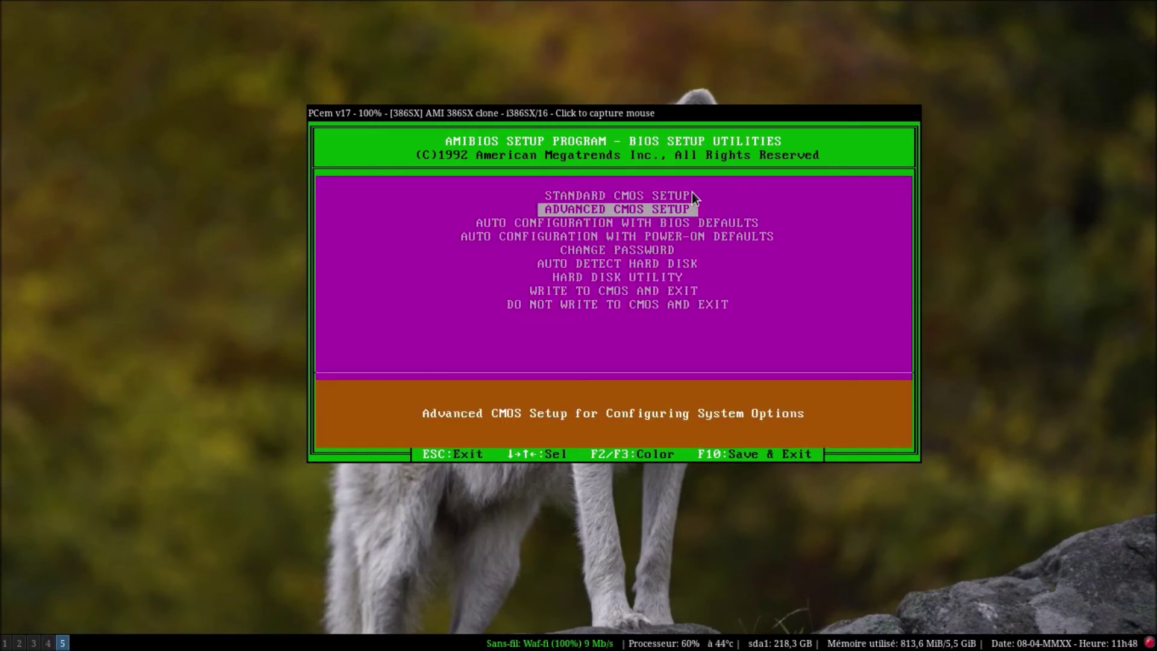
Write the BIOS settings to CMOS and exit setup so the machine restarts
key(F10)
key(y)
key(Return)
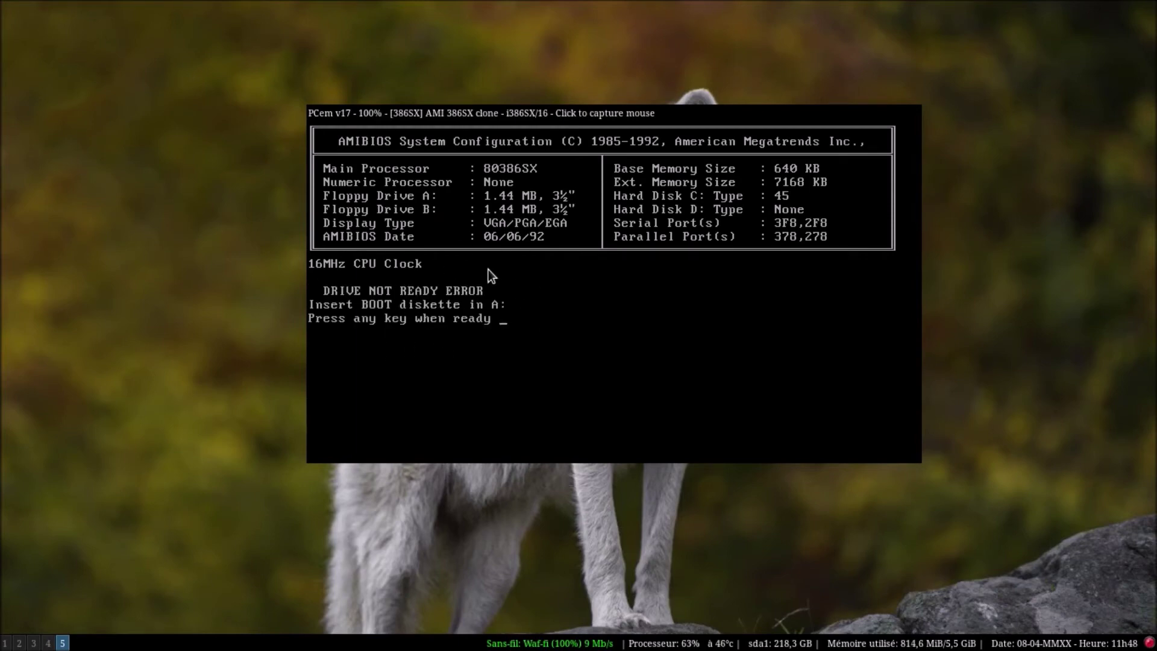
right_click(507, 311)
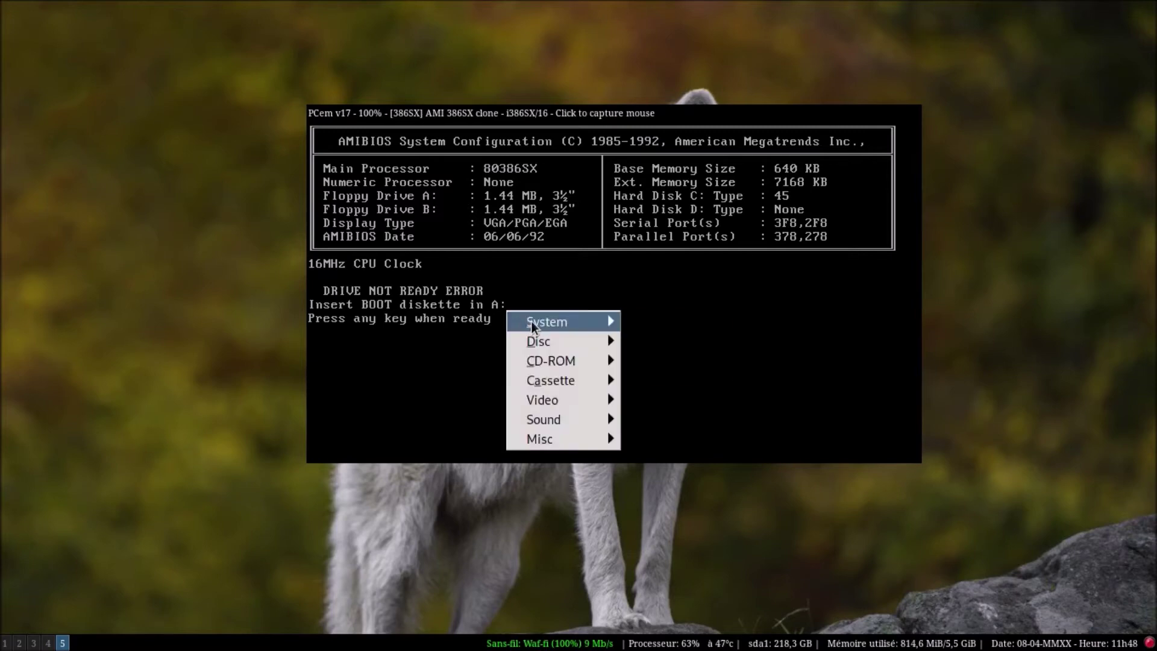
mouse_move(578, 347)
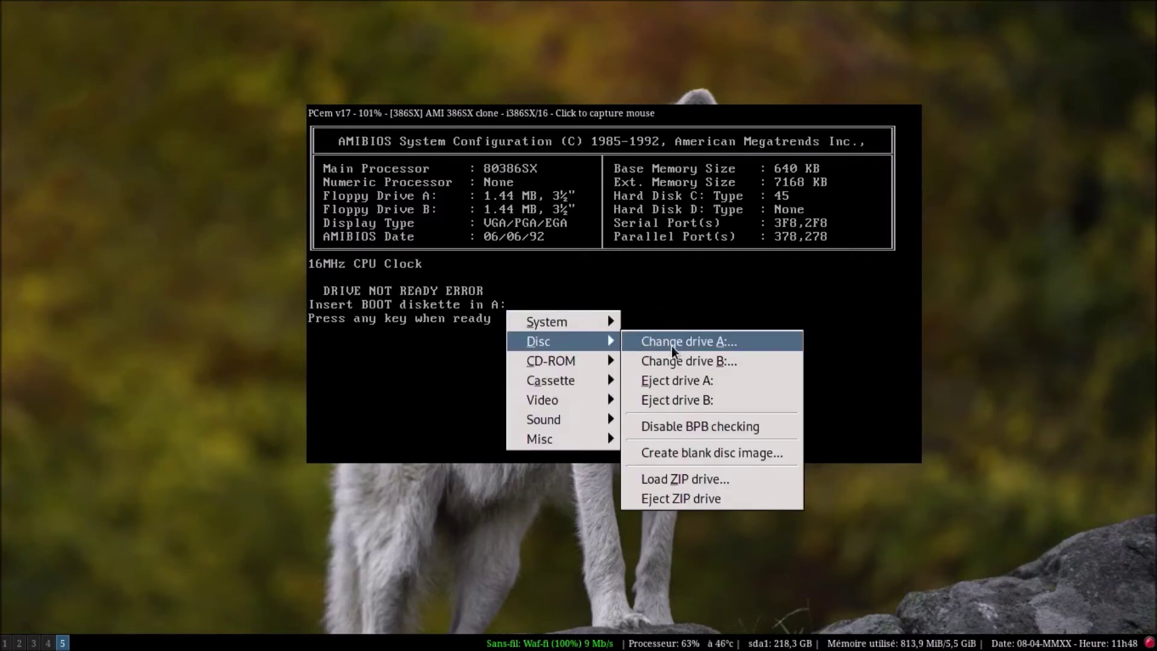
click(485, 300)
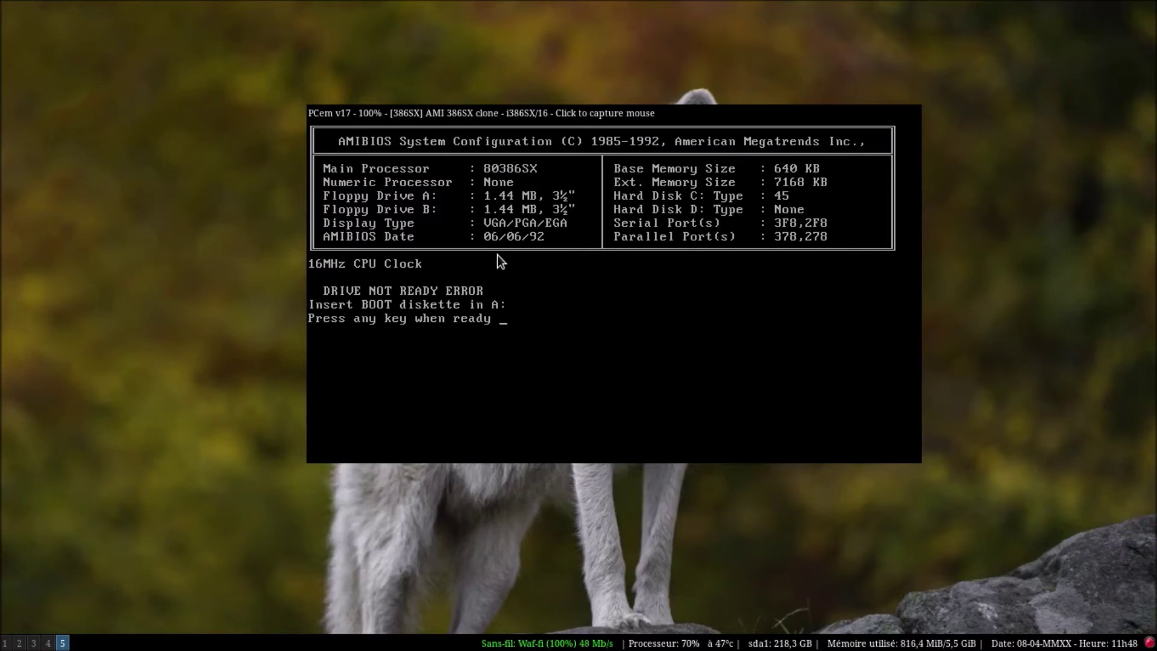
click(482, 319)
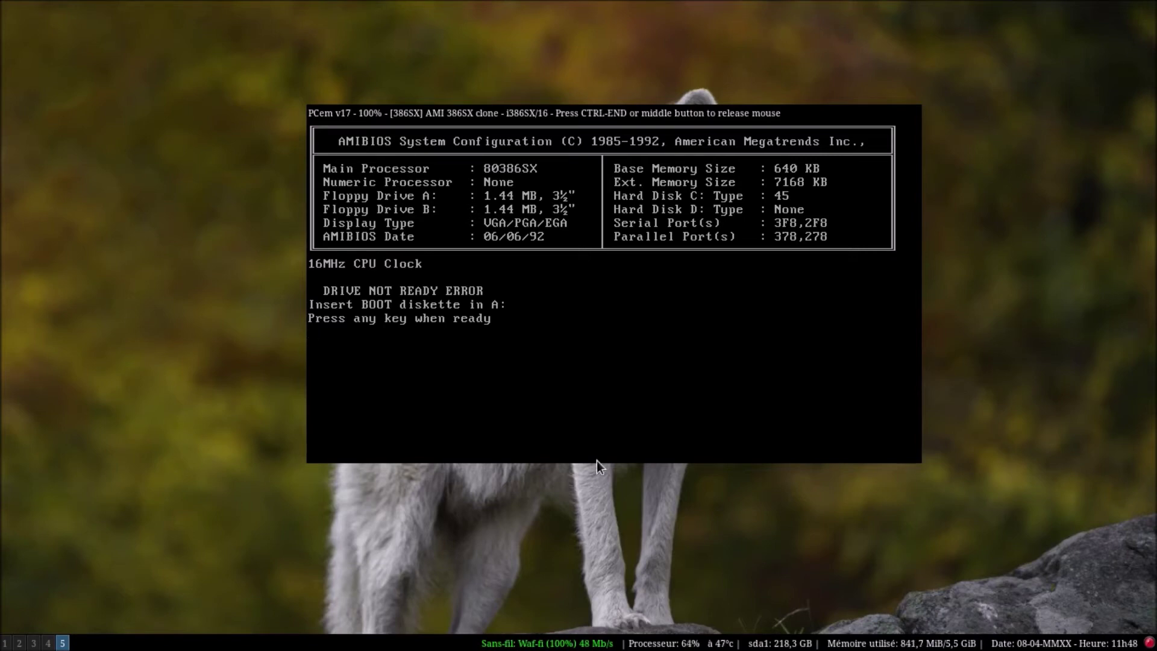
key(ctrl+End)
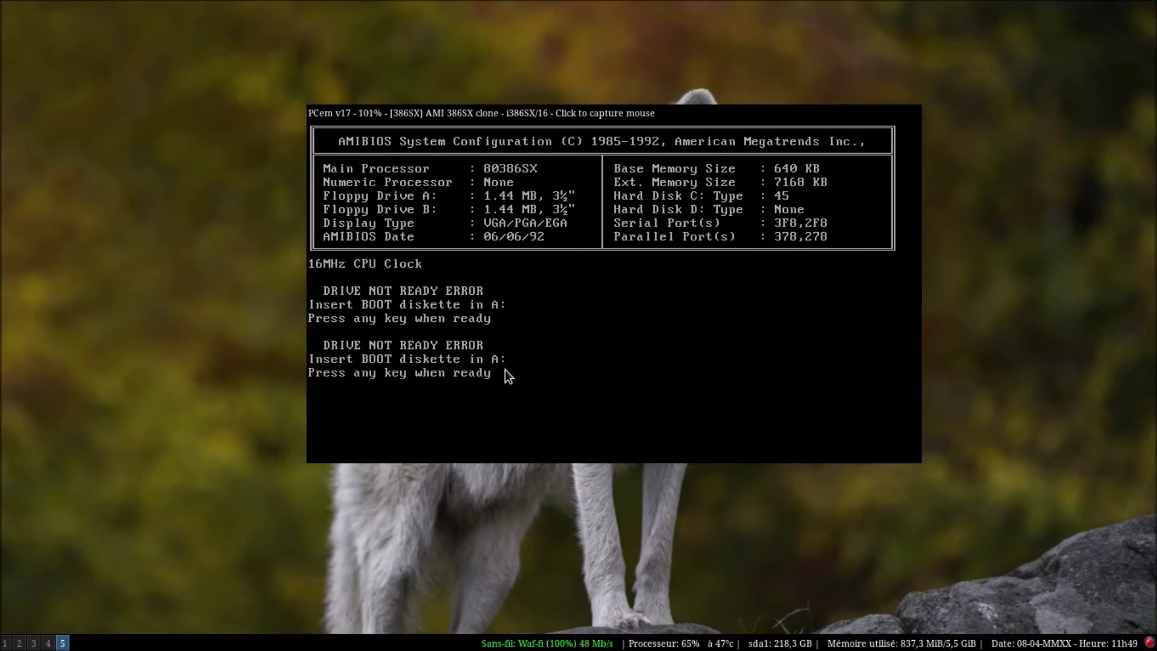
Try to load 386SX16.img from the PCem-DD folder into floppy drive A
right_click(598, 383)
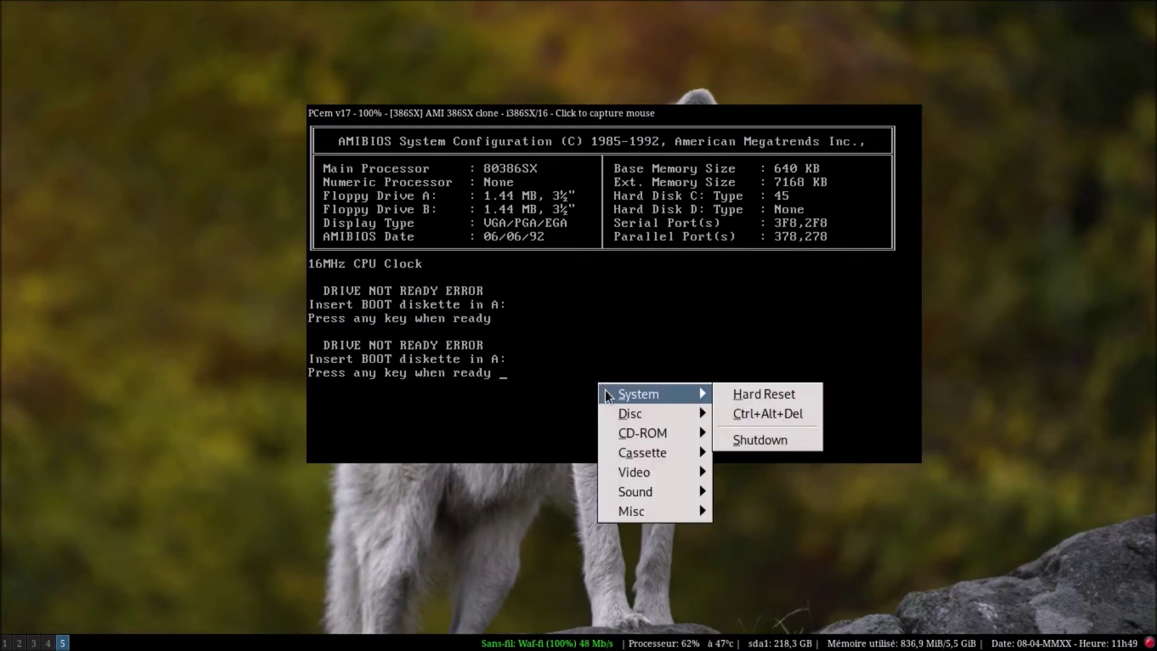
mouse_move(636, 415)
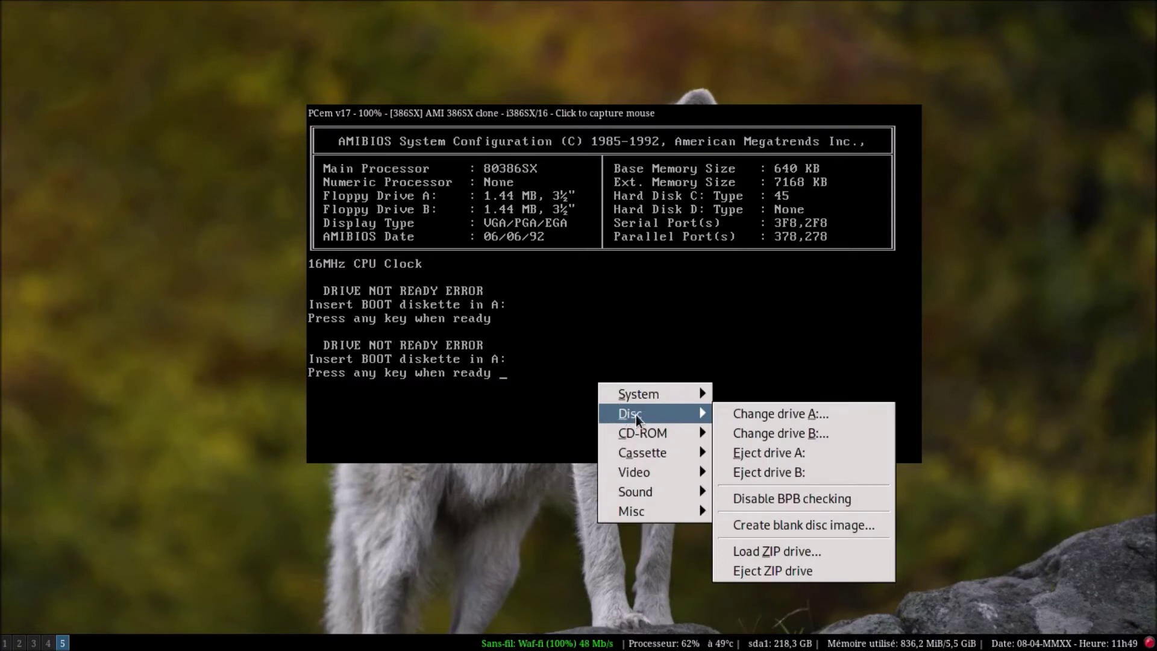
click(771, 416)
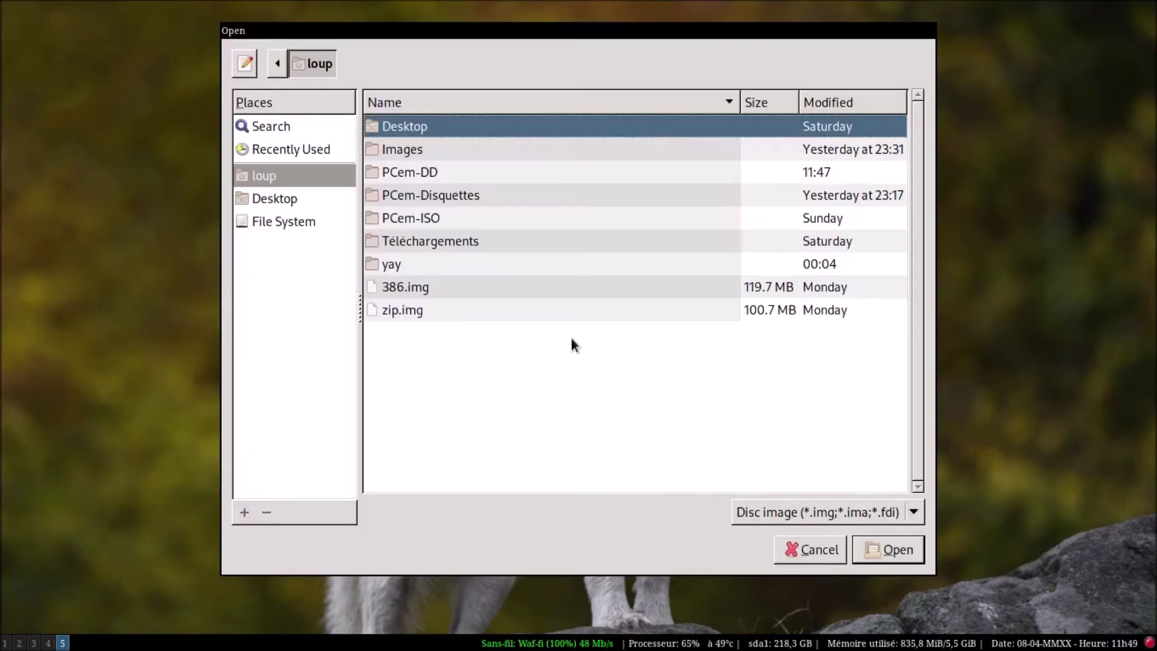
double_click(407, 172)
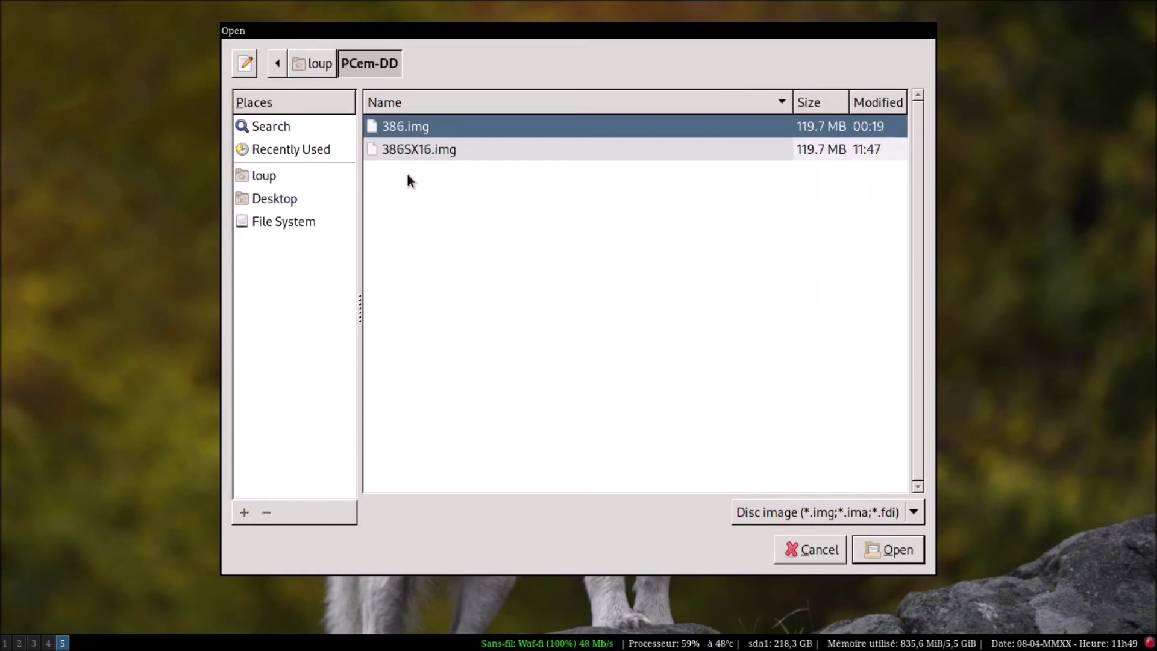
double_click(410, 148)
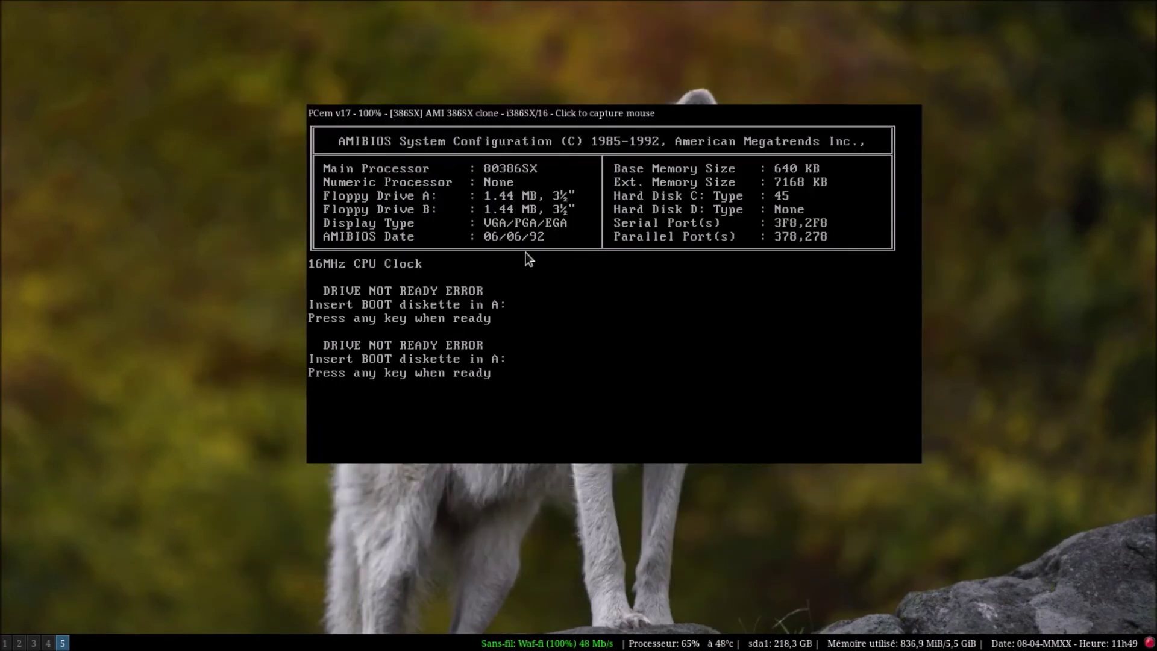
Load the floppy image dos622-1.ima from PCem-Disquettes/35 into drive A and boot the machine from it
right_click(587, 302)
mouse_move(641, 332)
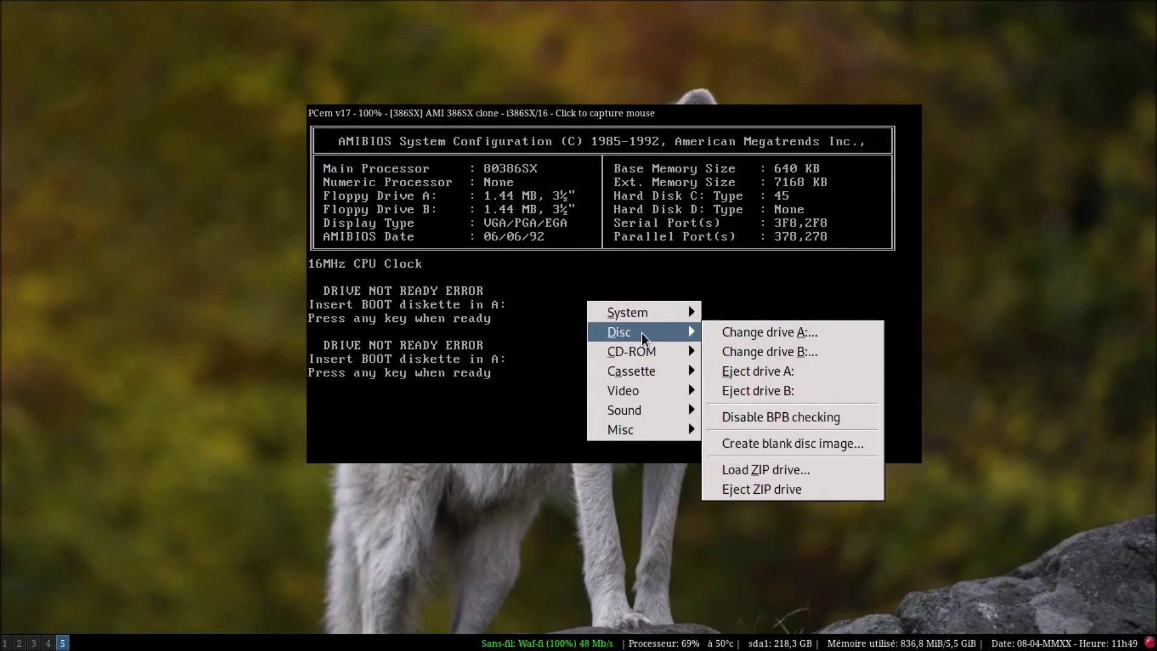
click(709, 330)
click(319, 61)
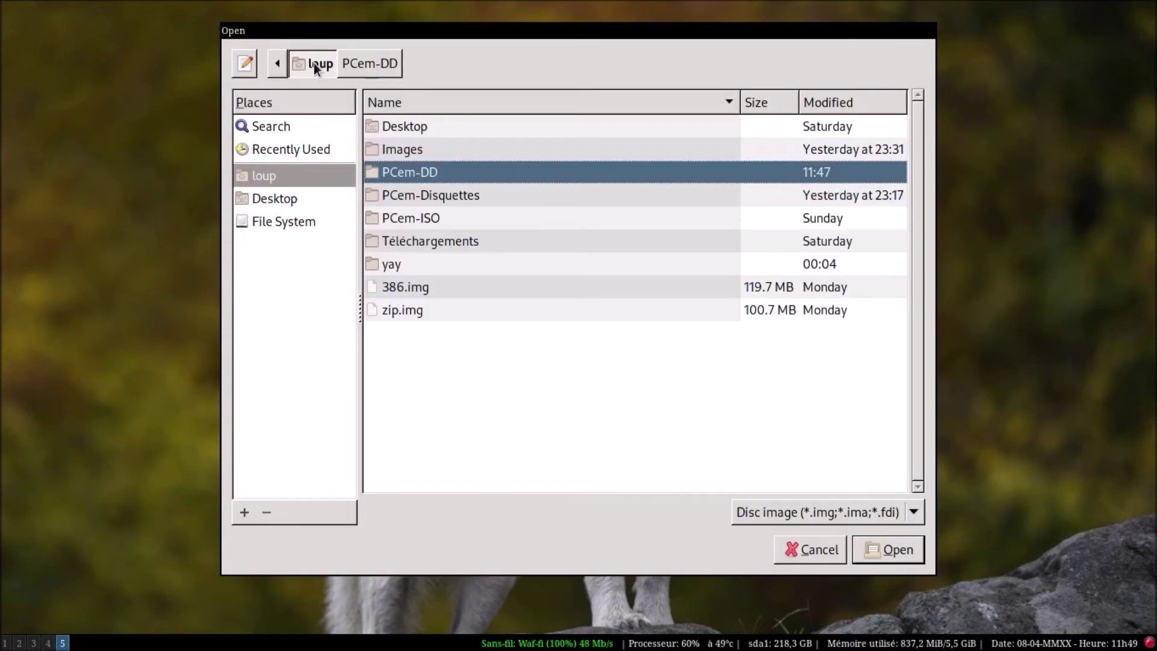
click(447, 198)
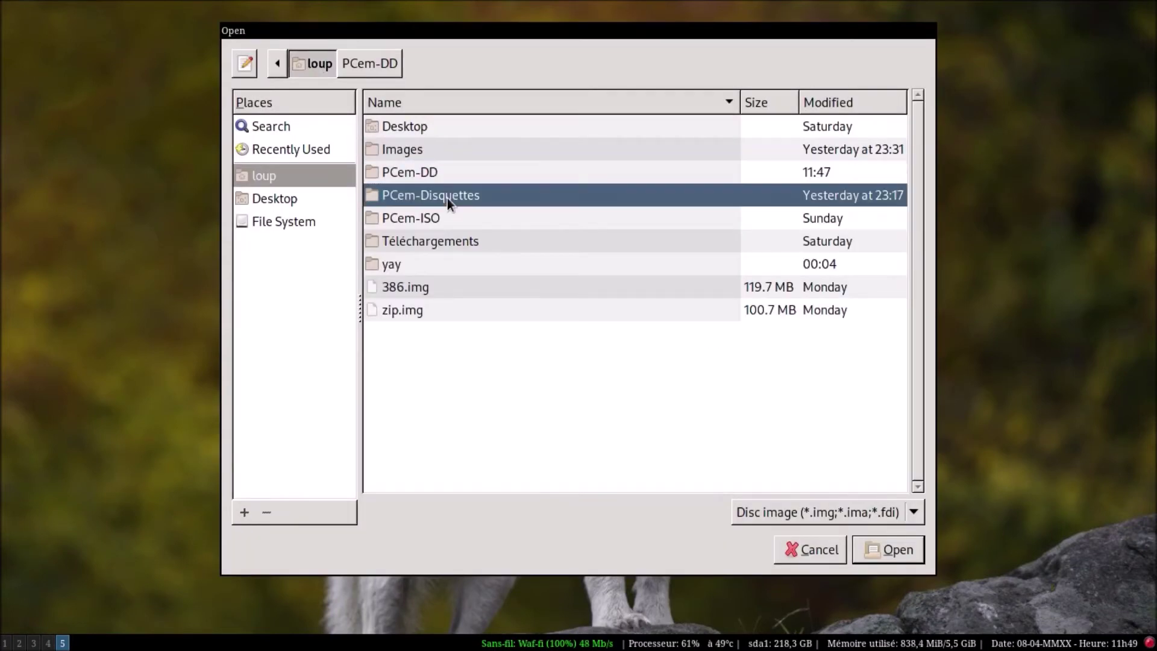
double_click(447, 198)
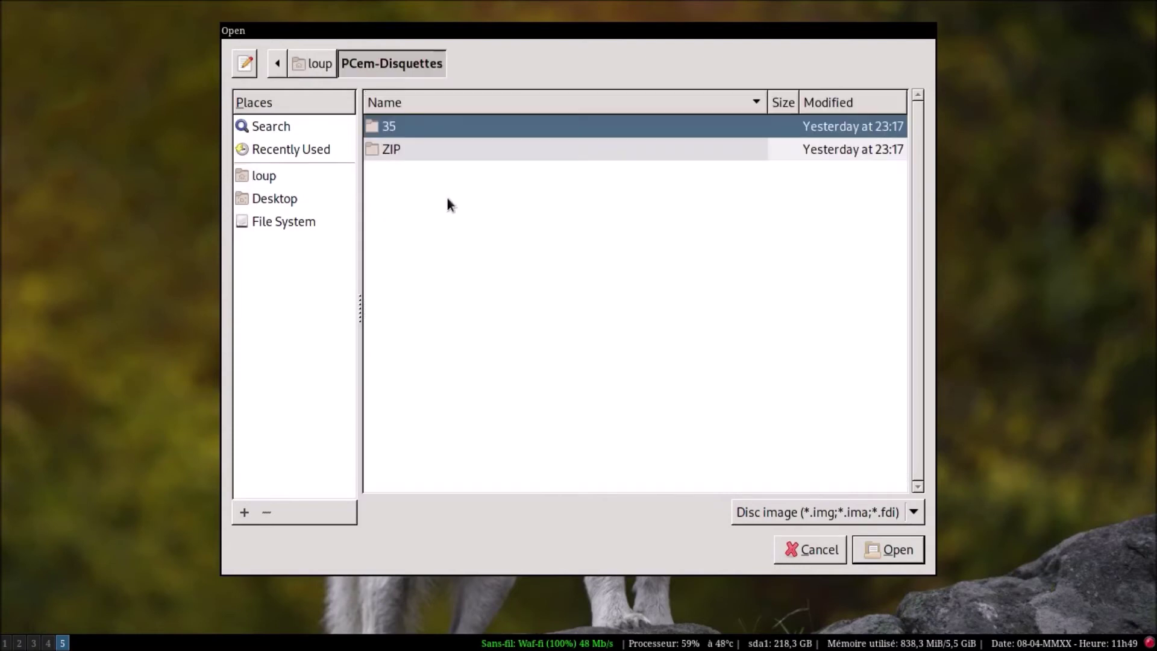
double_click(391, 121)
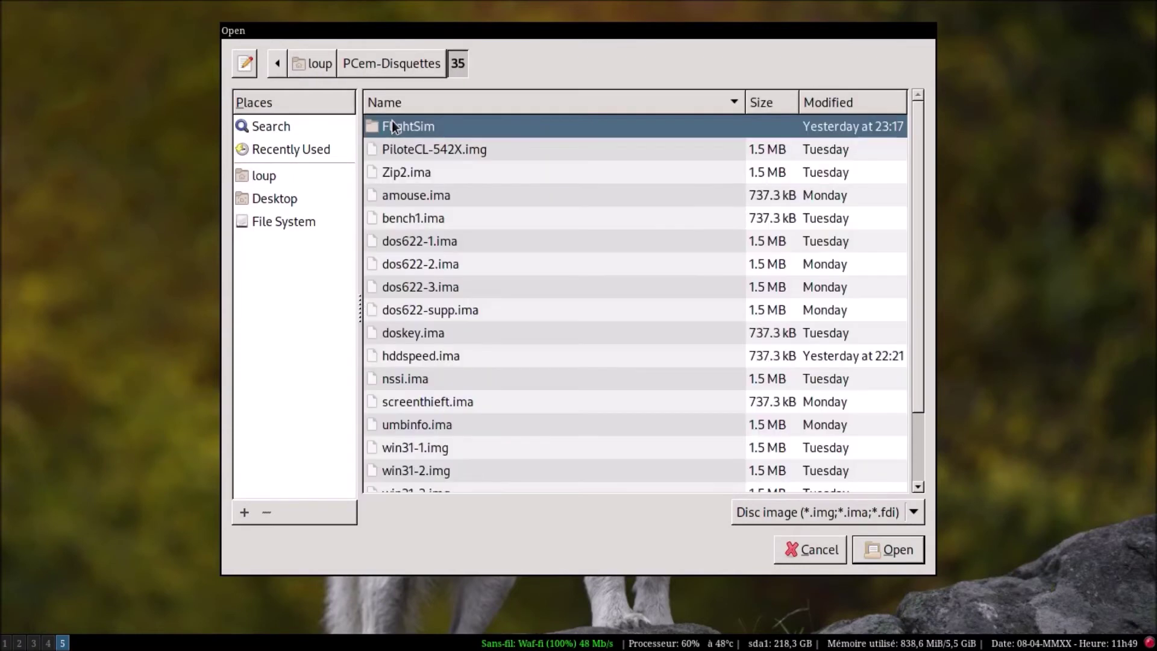
double_click(420, 240)
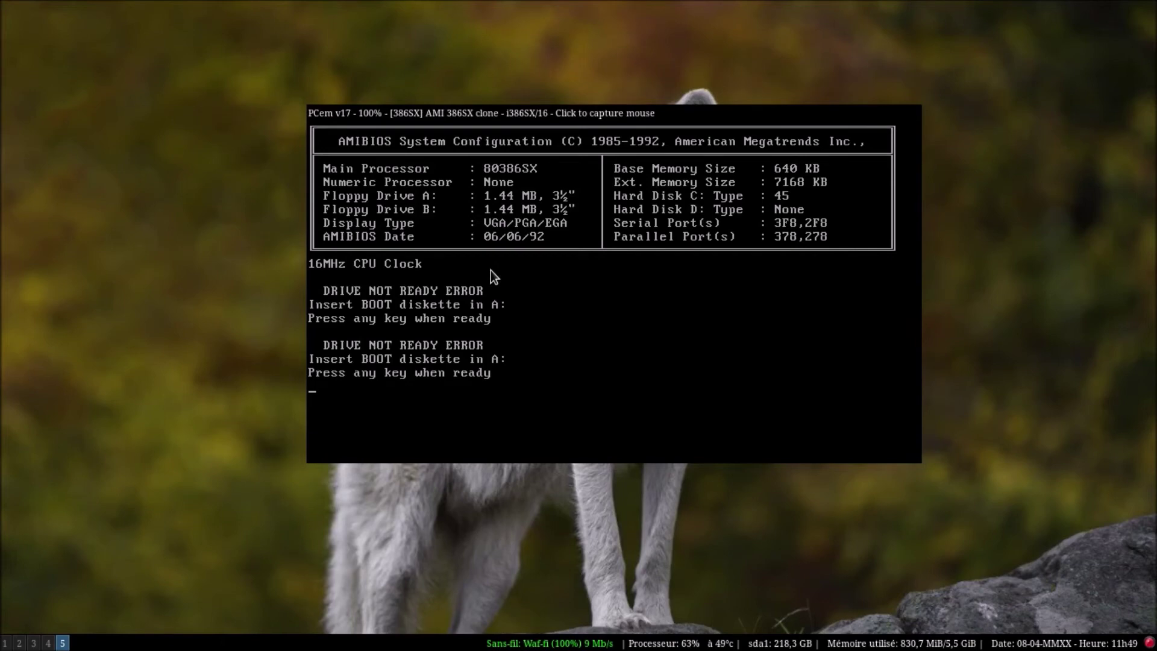
key(Return)
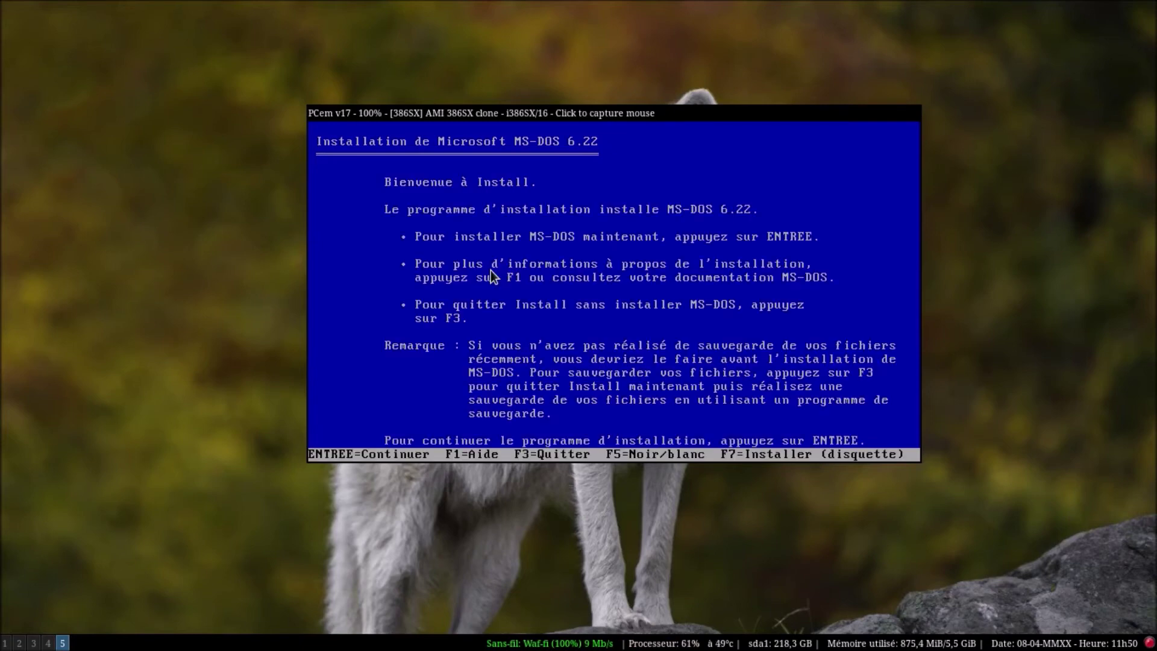
Start the MS-DOS 6.22 installation, have it configure the unallocated disk space as recommended, and restart the machine
key(Return)
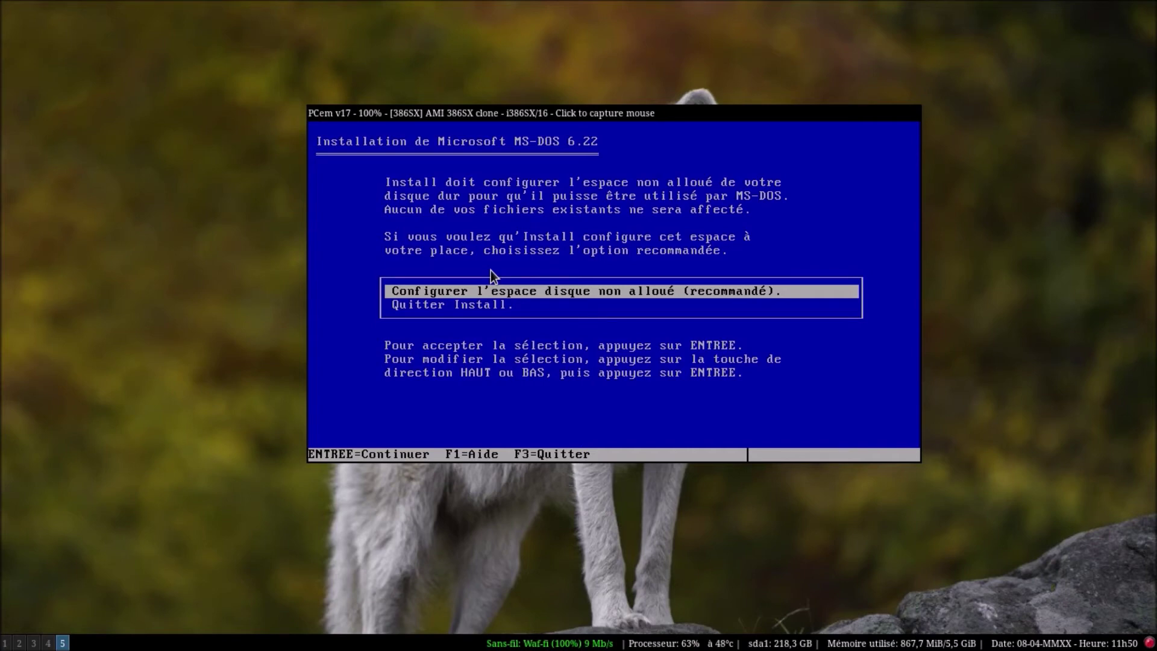
key(Return)
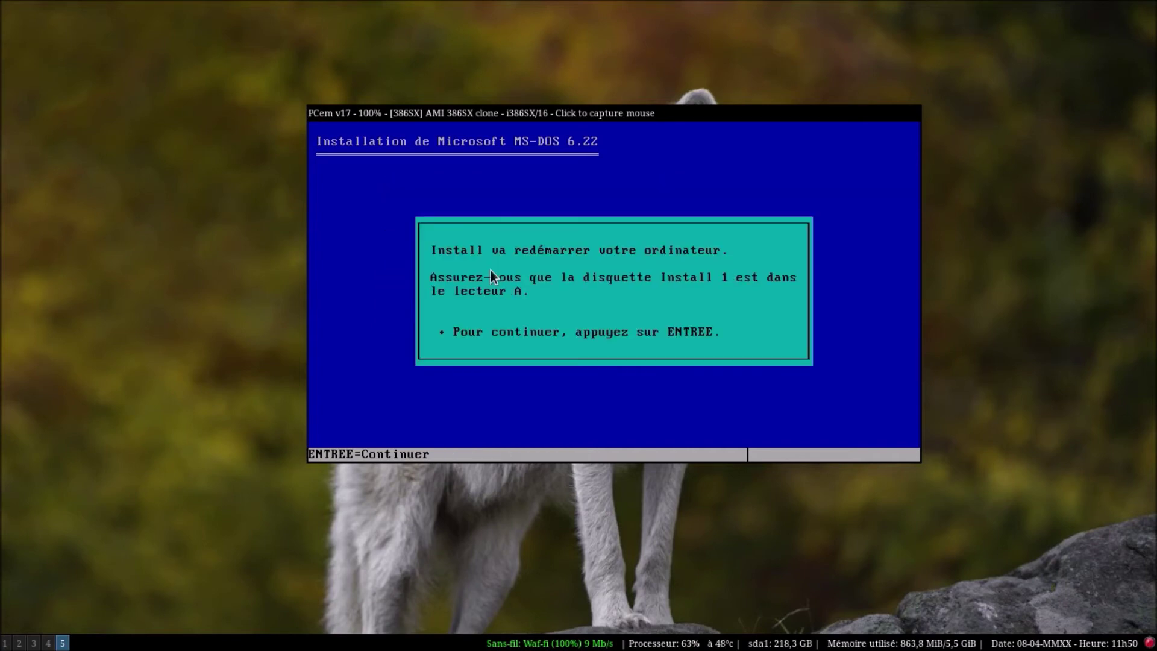
key(Return)
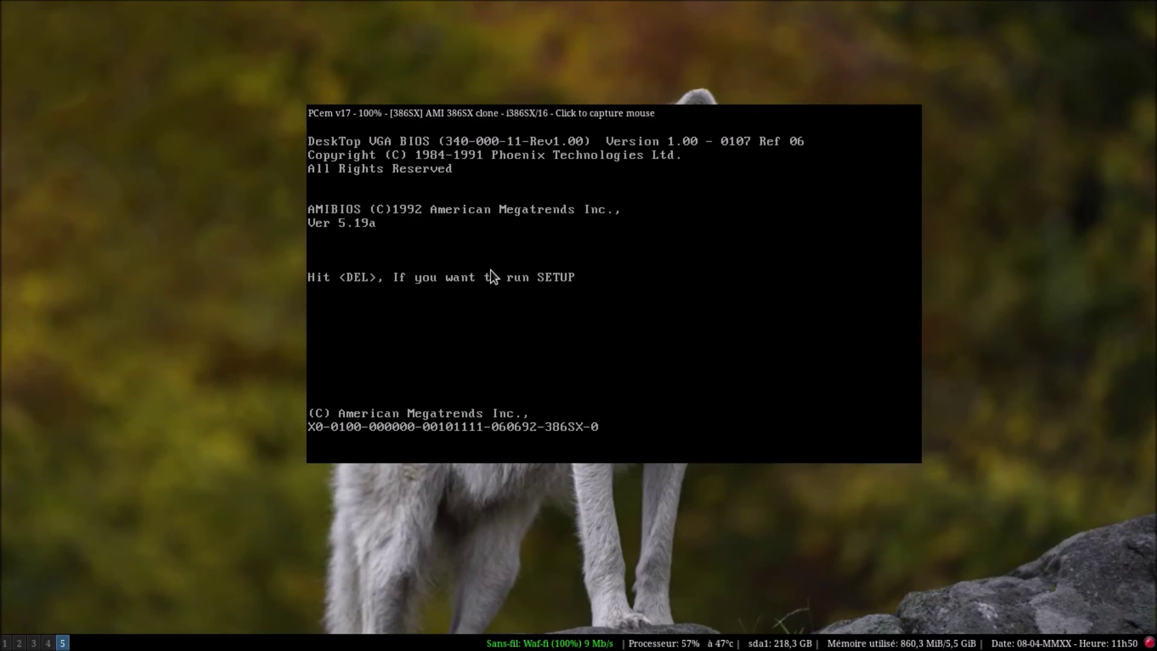